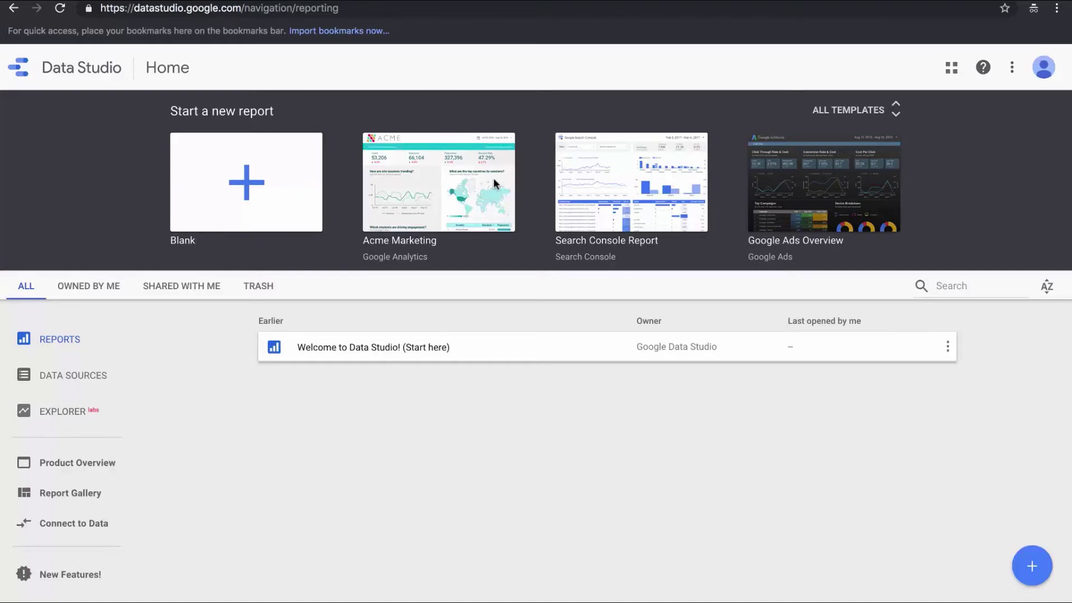
Look through the full set of report templates and open the Welcome to Data Studio report
left_click(877, 111)
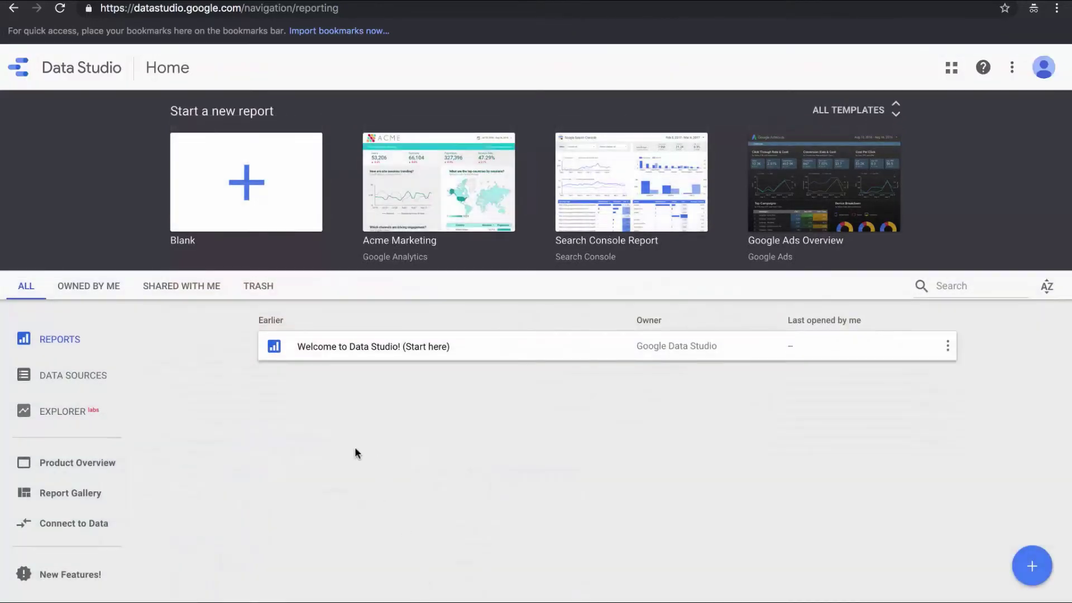
left_click(341, 355)
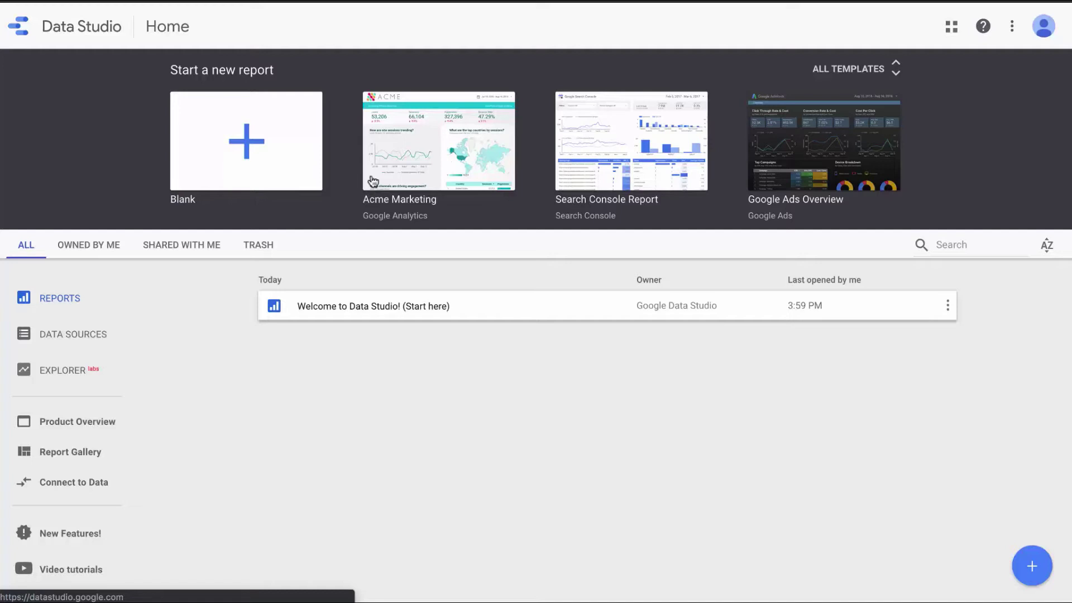
Start a blank report and accept the Google Data Studio terms of service, leaving the company name blank
left_click(244, 156)
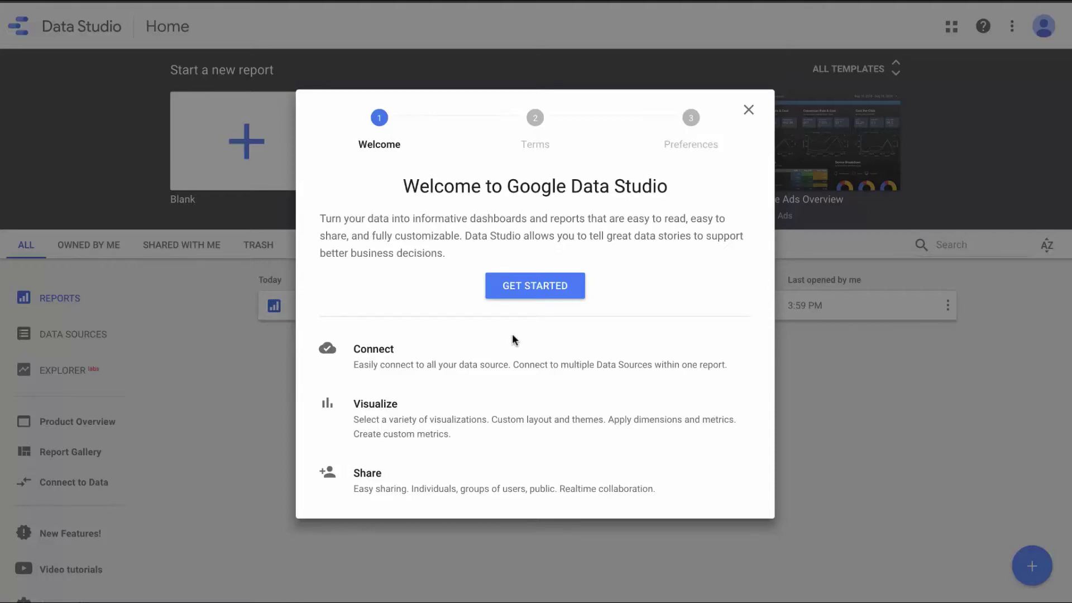
left_click(525, 295)
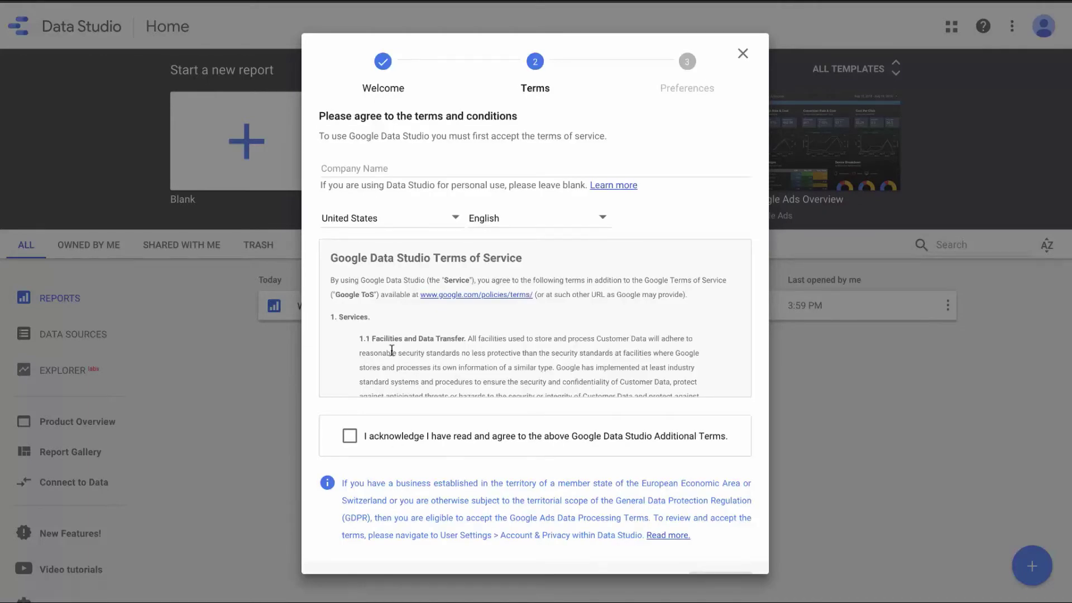
scroll(392, 350, "down", 20)
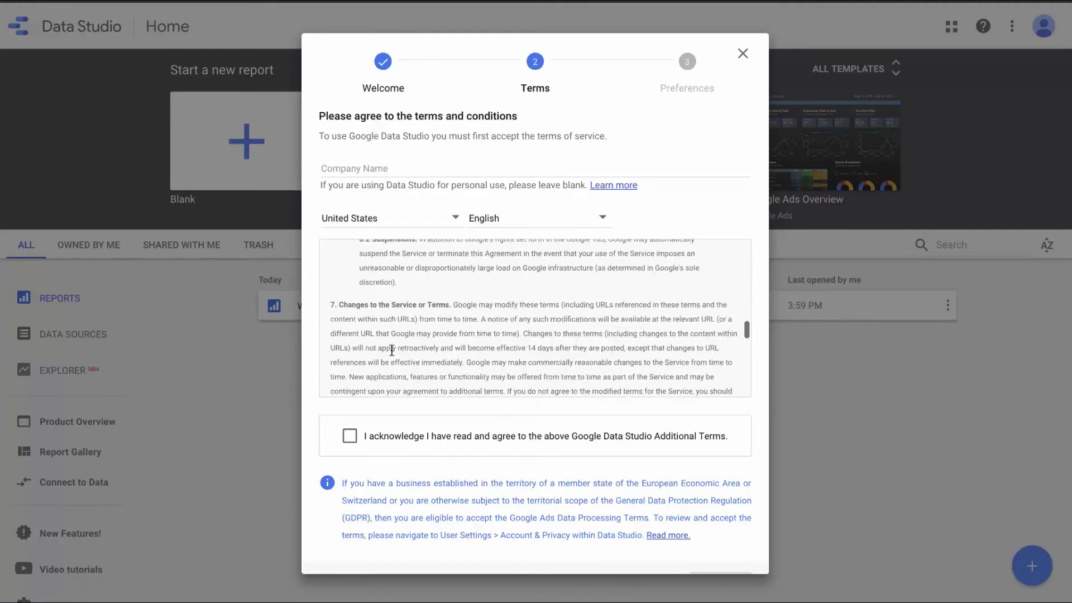
scroll(392, 350, "down", 12)
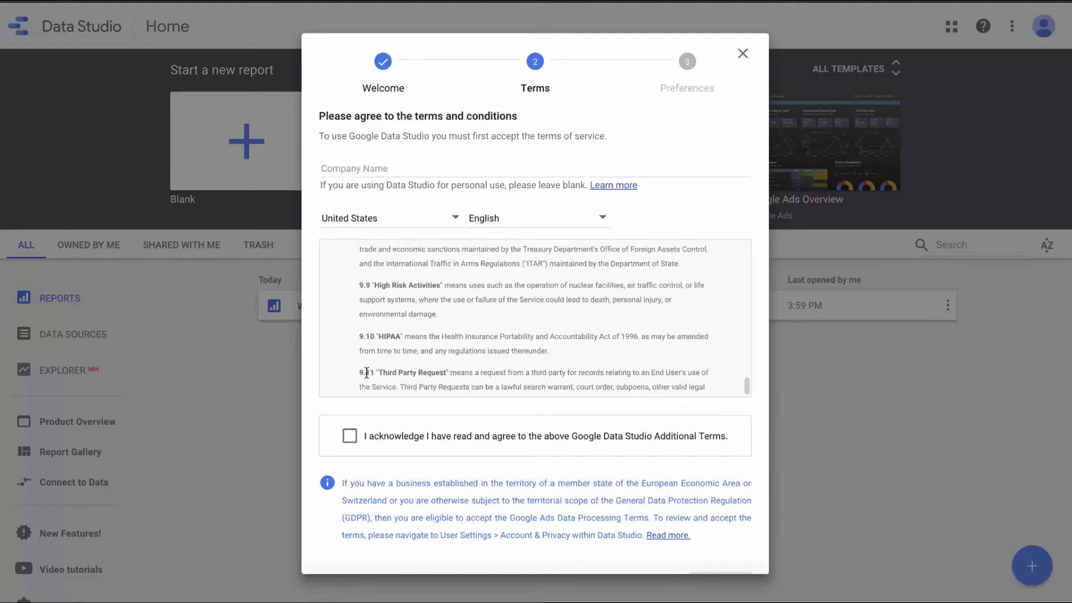
left_click(349, 436)
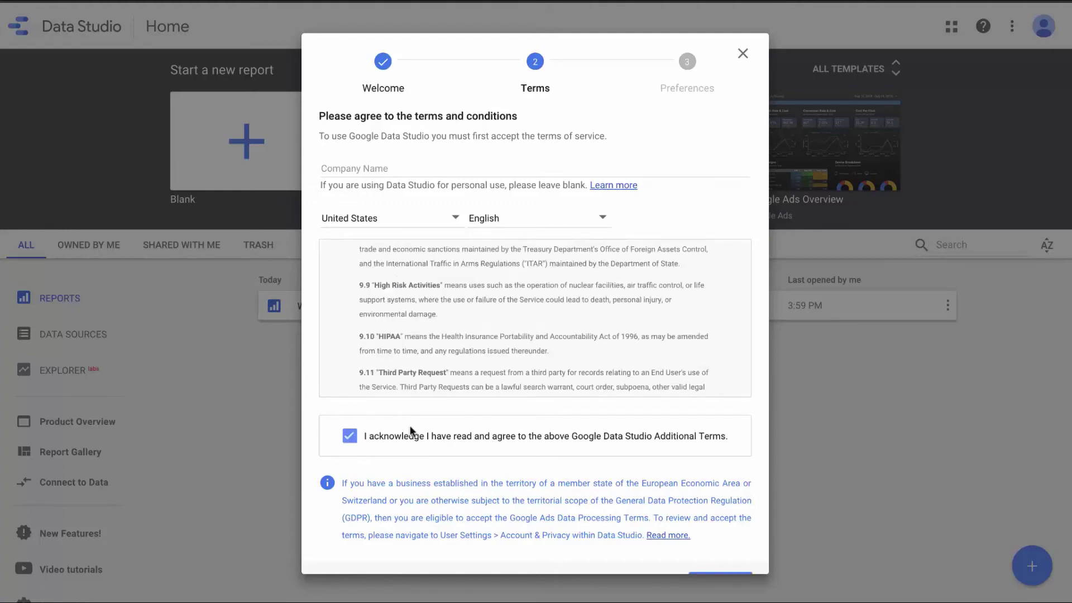
scroll(714, 544, "down", 1)
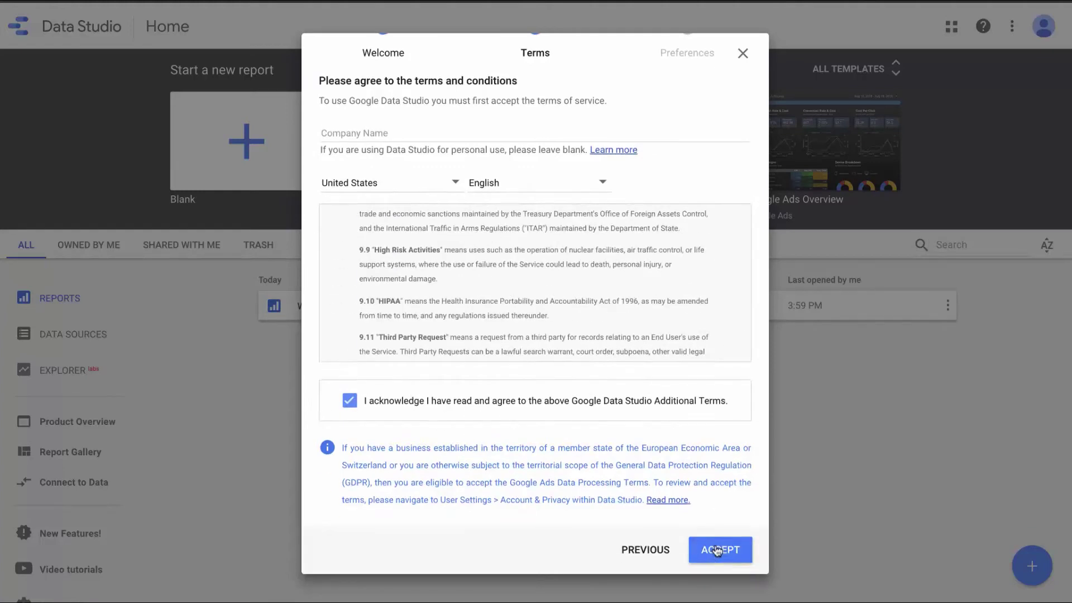
left_click(717, 546)
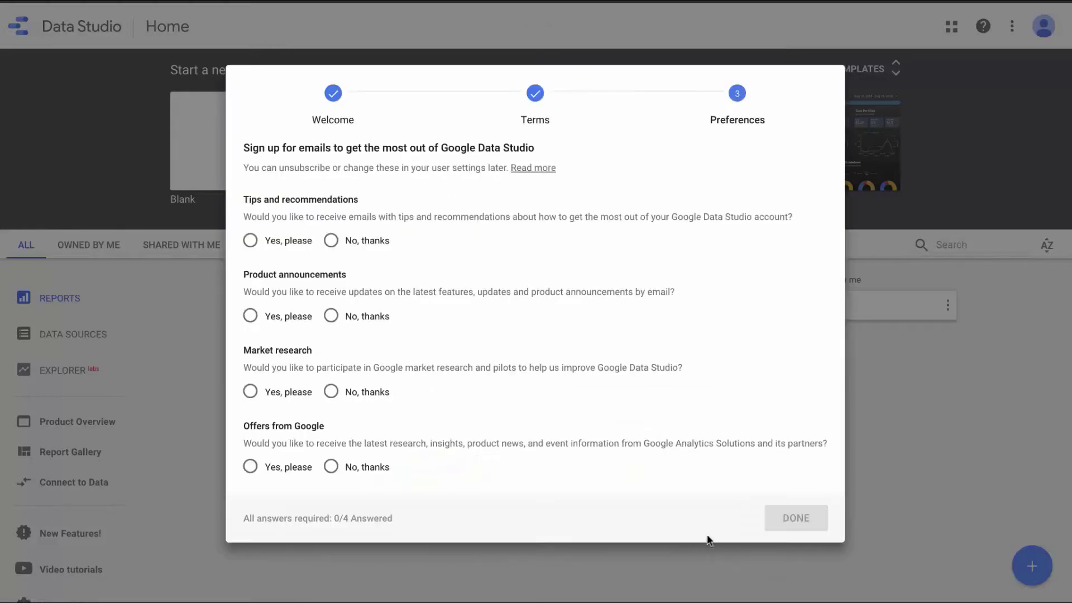
Decline tips, product announcements, market research and Google offers in the email preferences and finish the setup
left_click(362, 245)
left_click(349, 316)
left_click(351, 394)
left_click(353, 471)
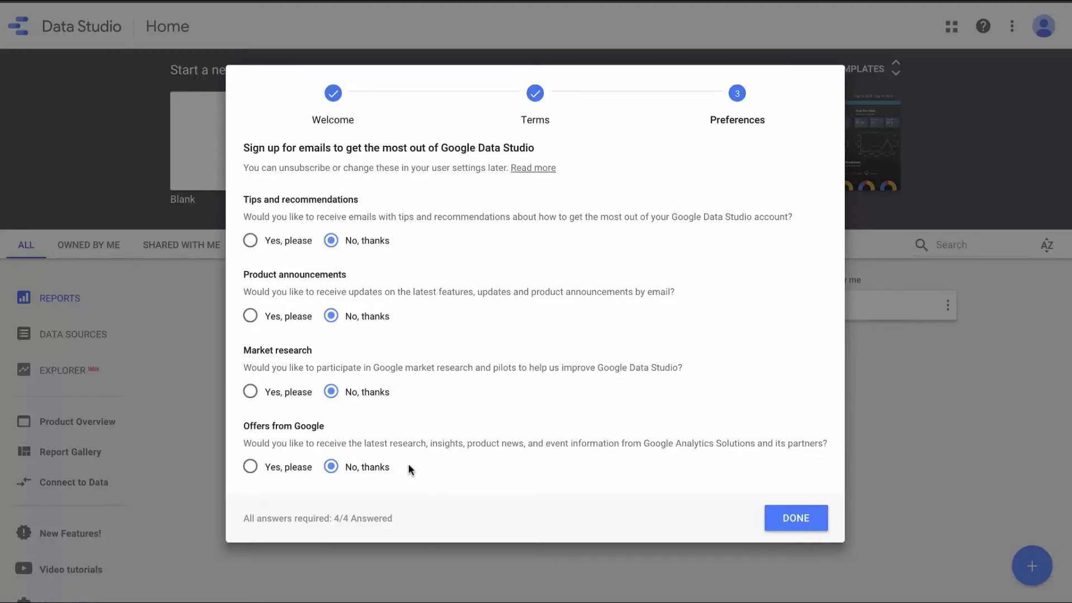
left_click(794, 511)
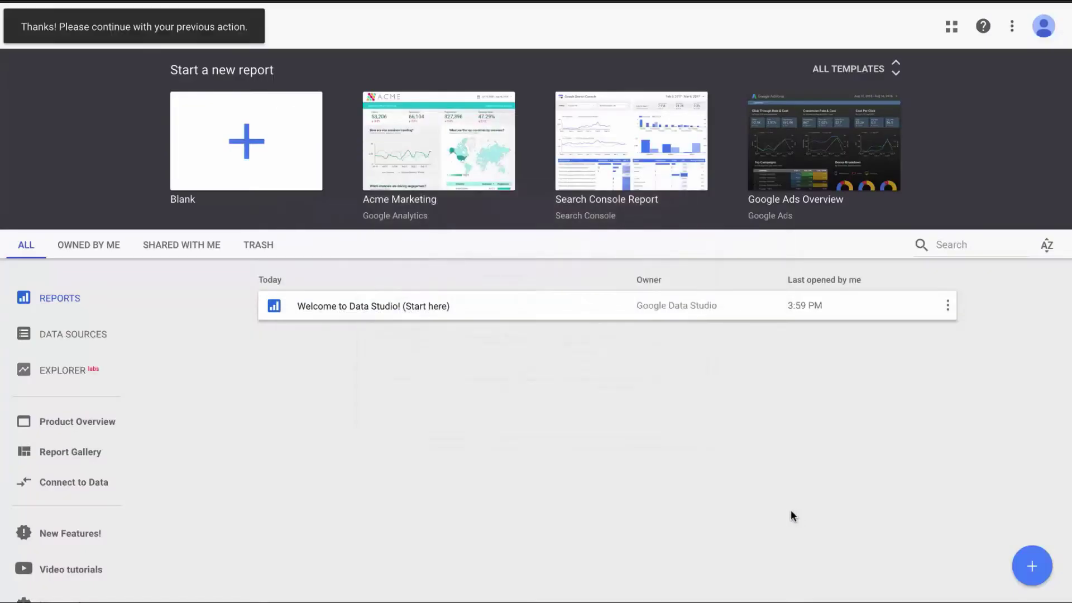
Create a blank report, add the [Sample] Google Analytics Data source to it and allow access to Google Drive
left_click(260, 146)
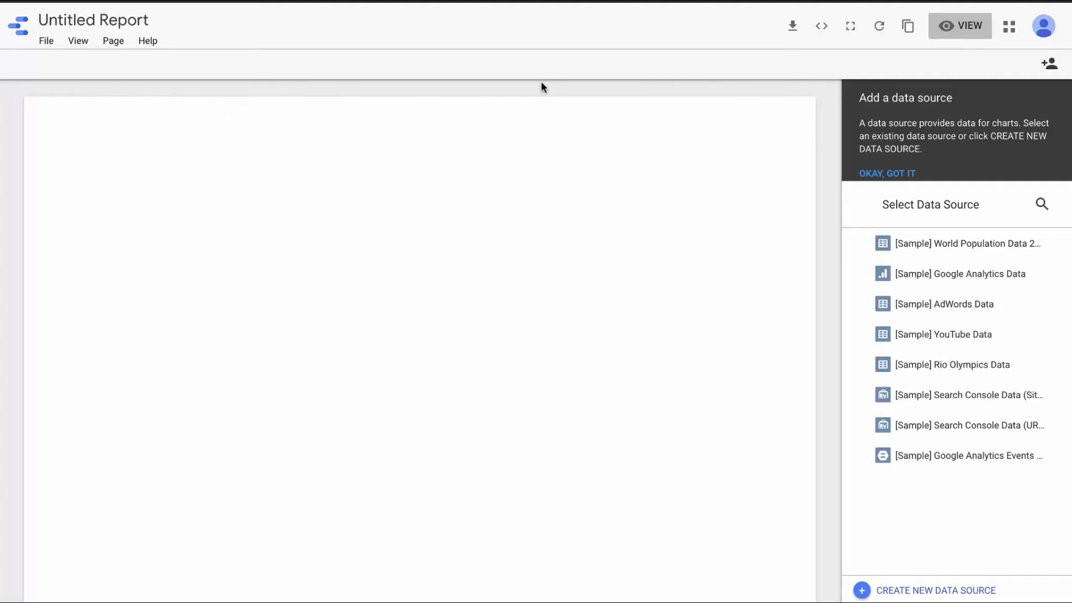
left_click(879, 176)
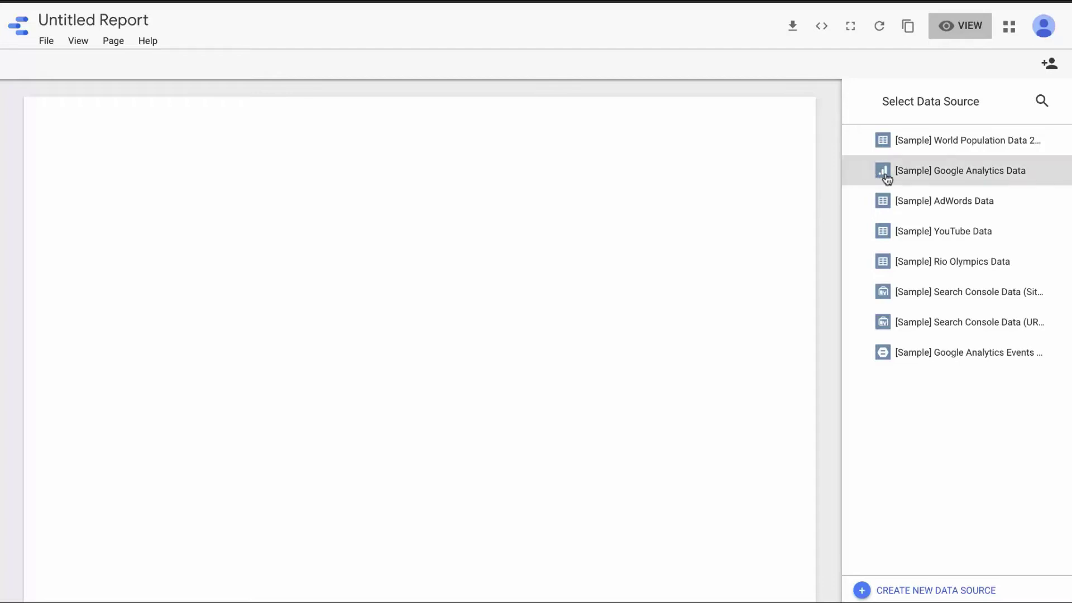
left_click(886, 175)
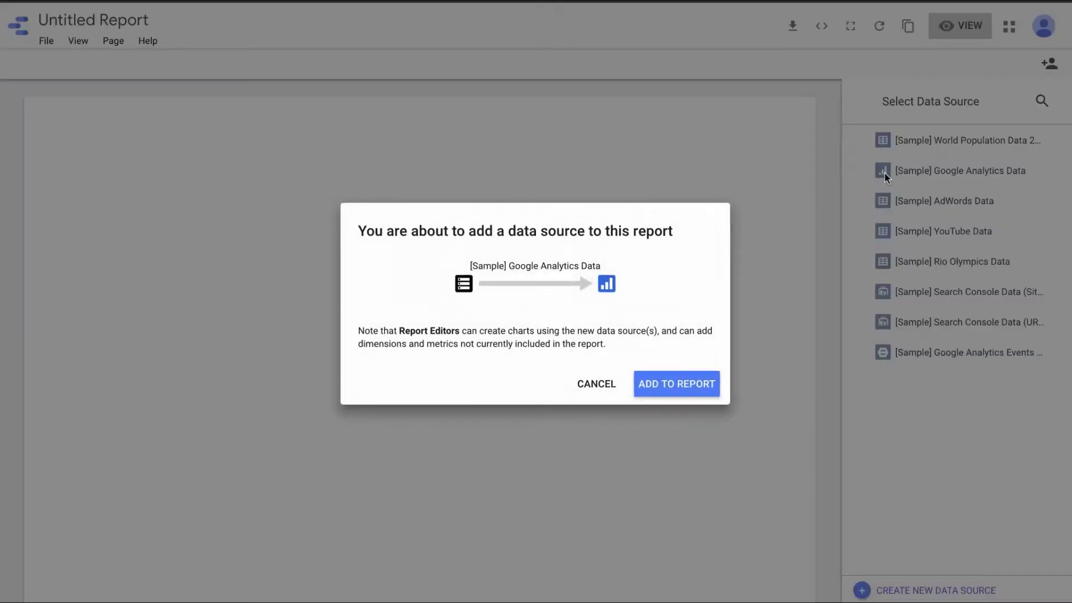
left_click(678, 389)
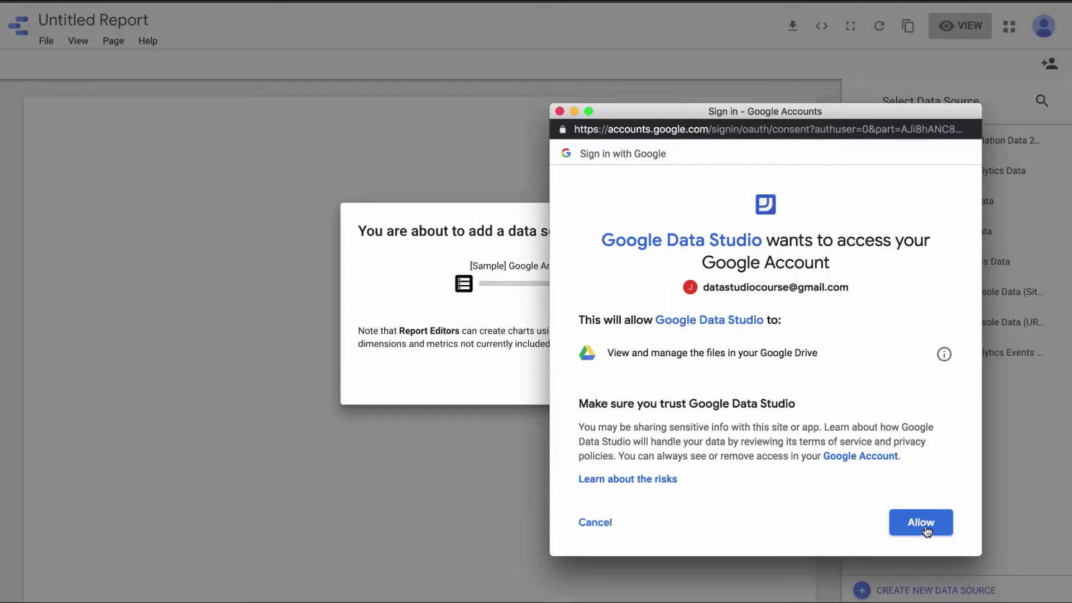
left_click(925, 527)
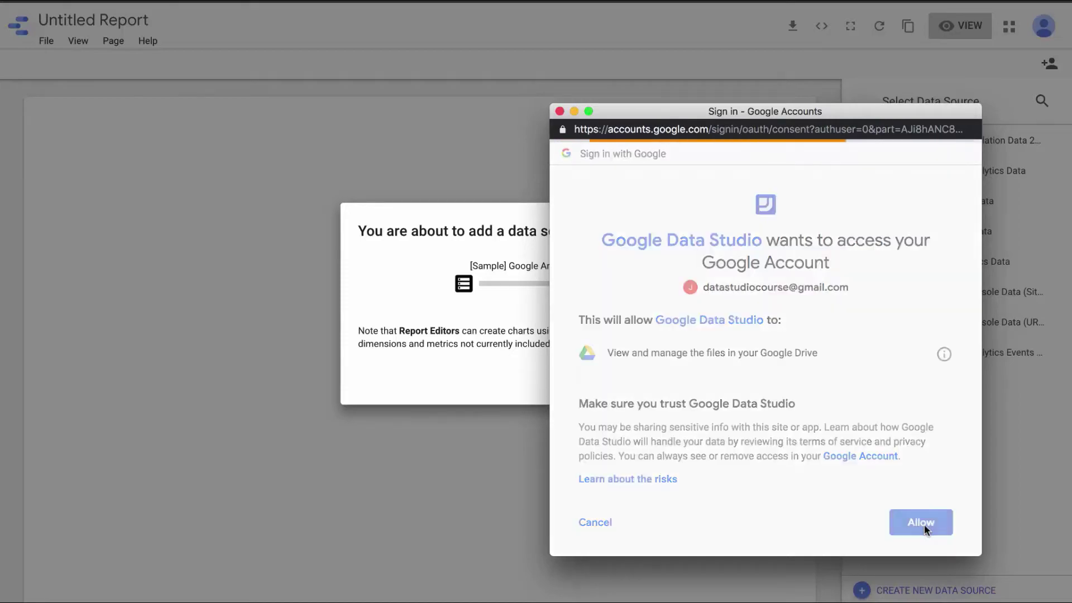
key("Return")
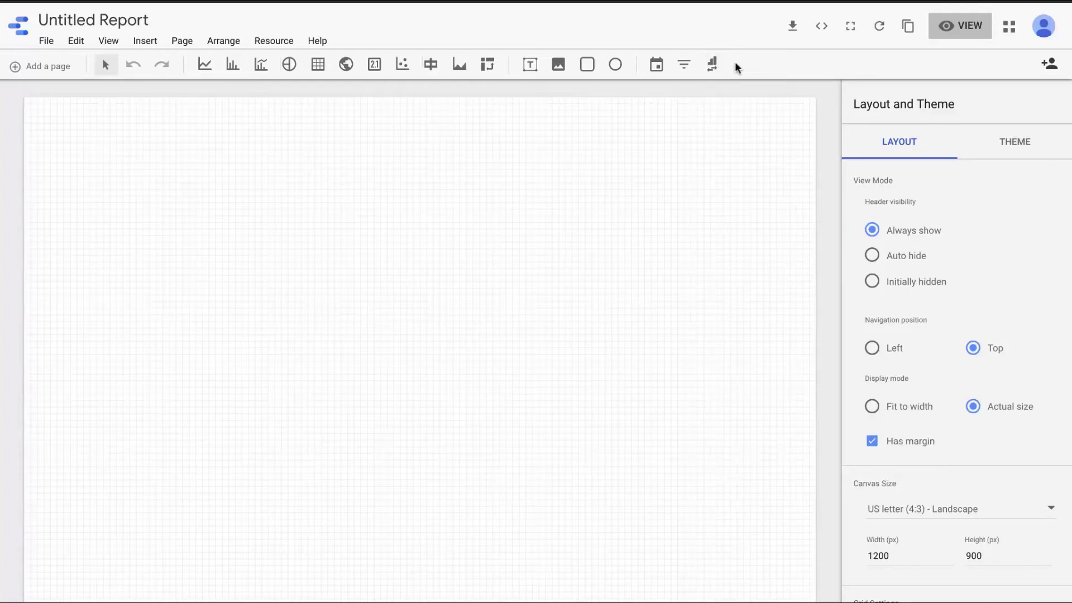
Draw a time series chart in the upper-left corner of the report page, review its data settings and deselect it
left_click(205, 66)
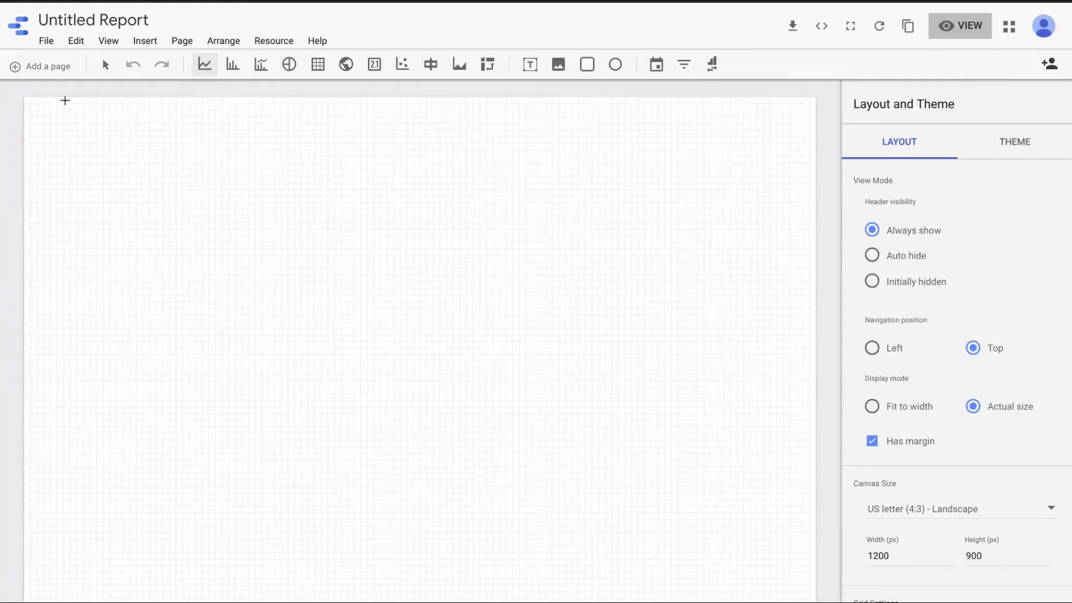
left_click_drag(33, 107, 292, 275)
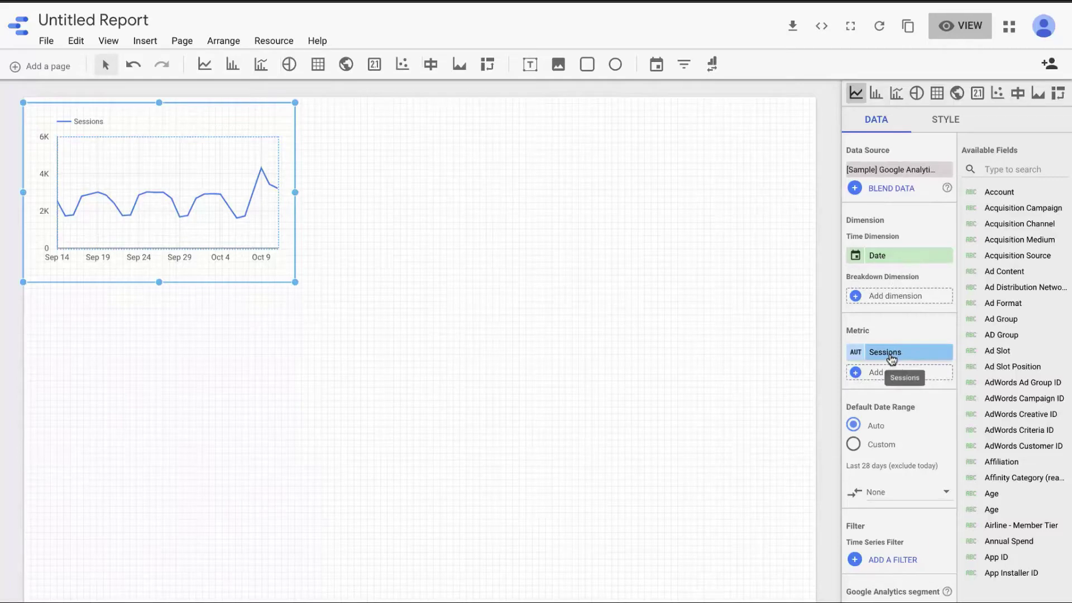
scroll(888, 355, "down", 1)
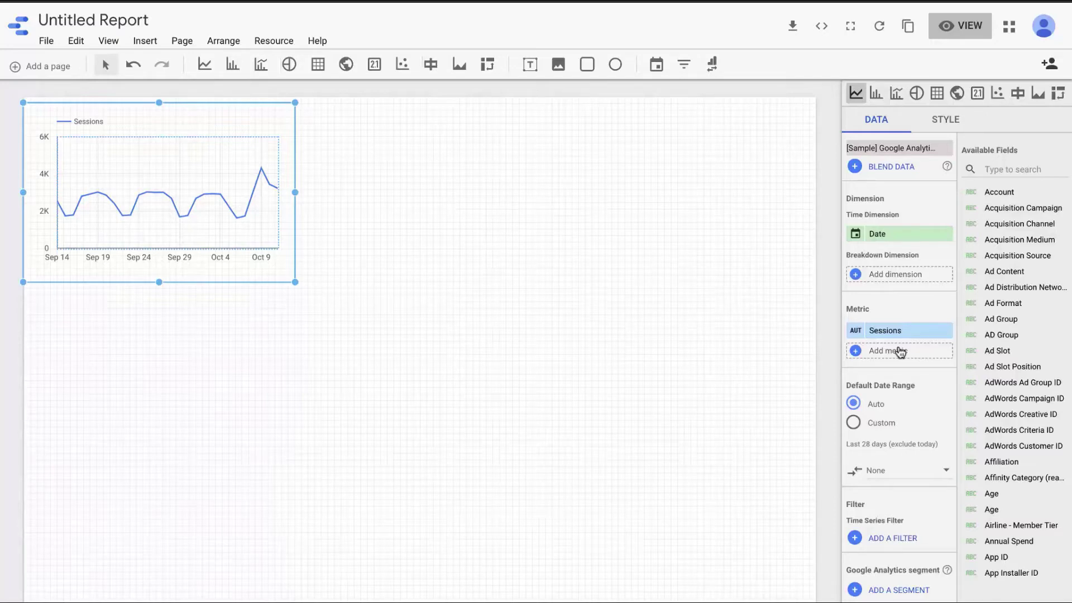
left_click(552, 261)
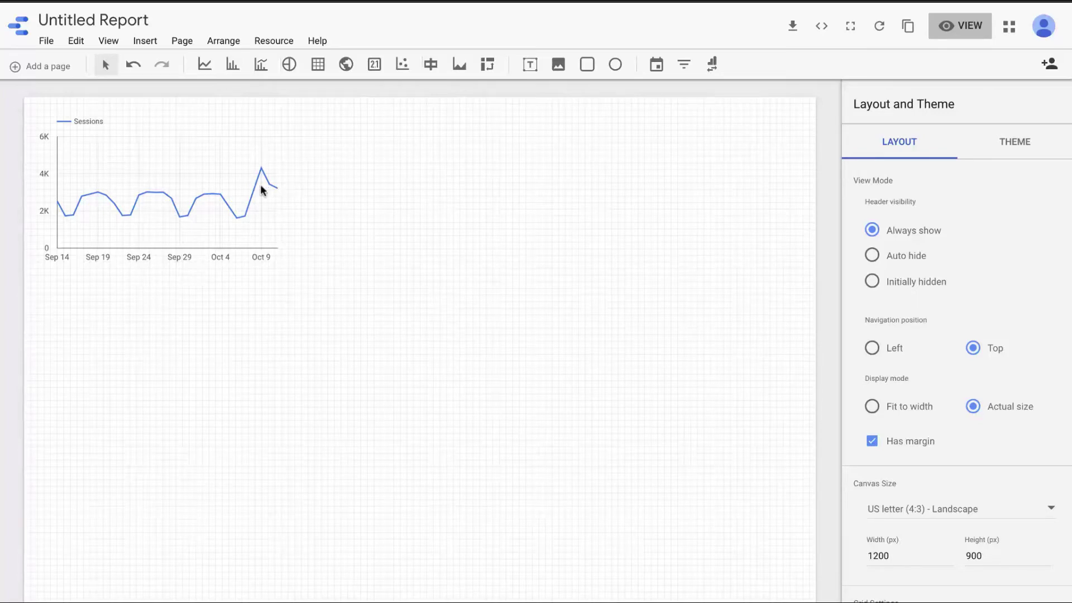
Select the time series chart and open the choice of data sources for it
left_click(224, 192)
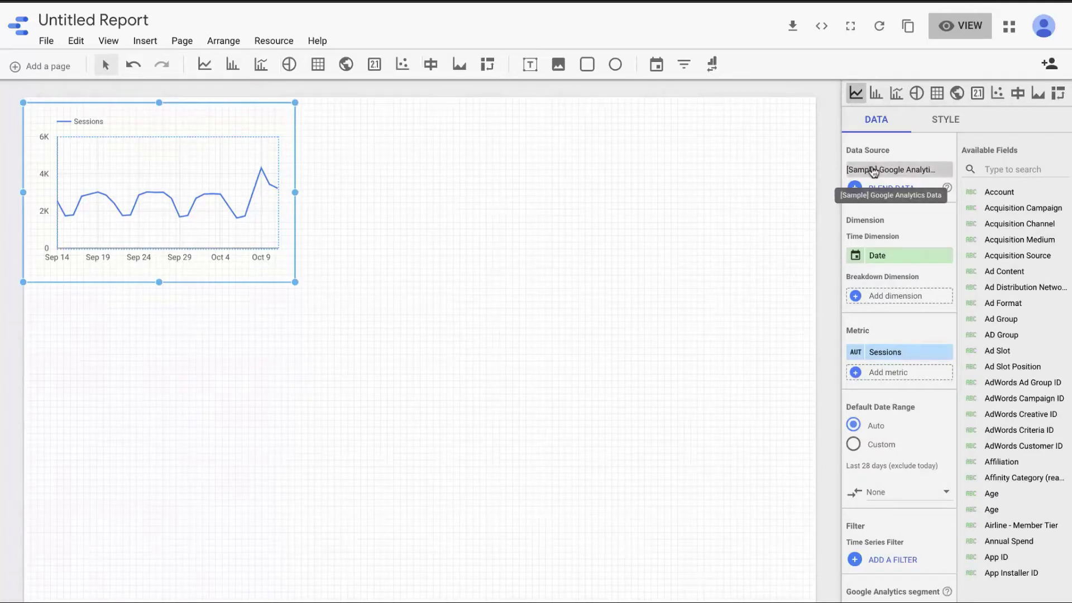
left_click(874, 171)
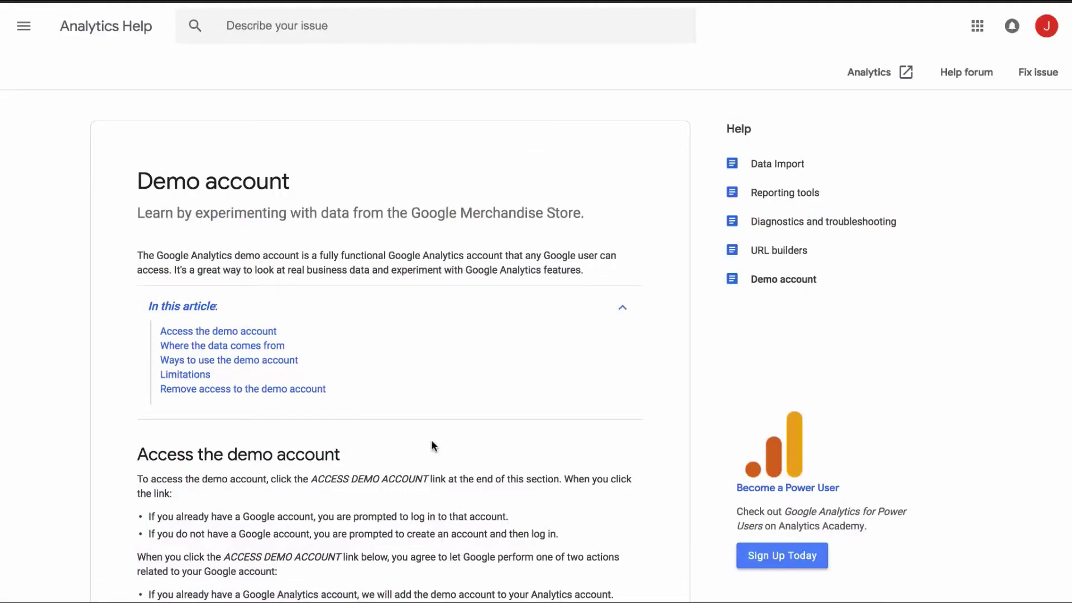
Switch to the Analytics Help article on the demo account and access the demo account from it
scroll(434, 445, "down", 5)
scroll(284, 213, "up", 5)
scroll(249, 202, "down", 10)
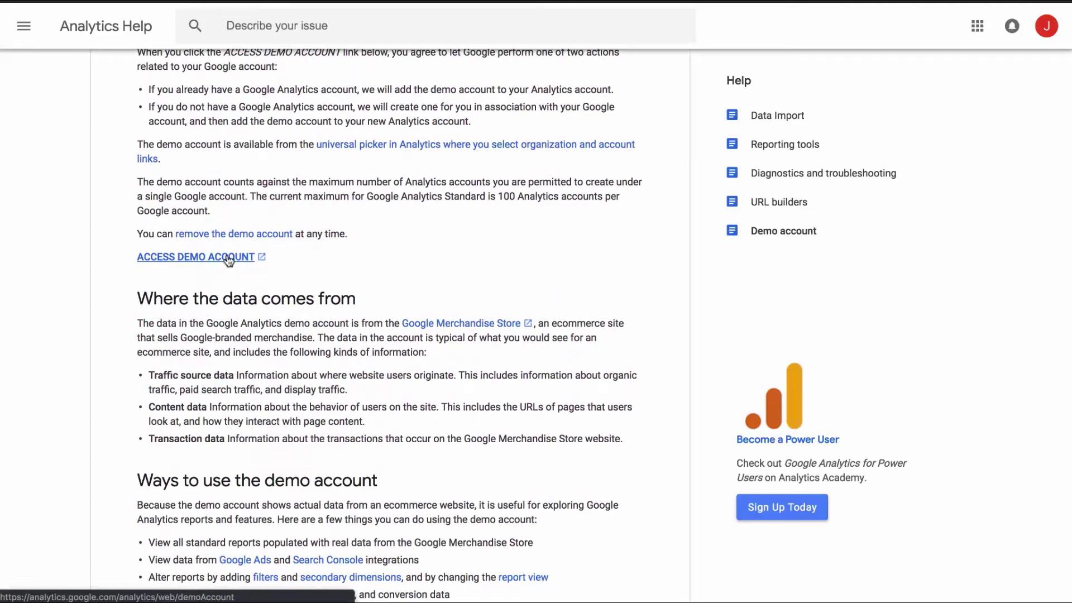
left_click(226, 258)
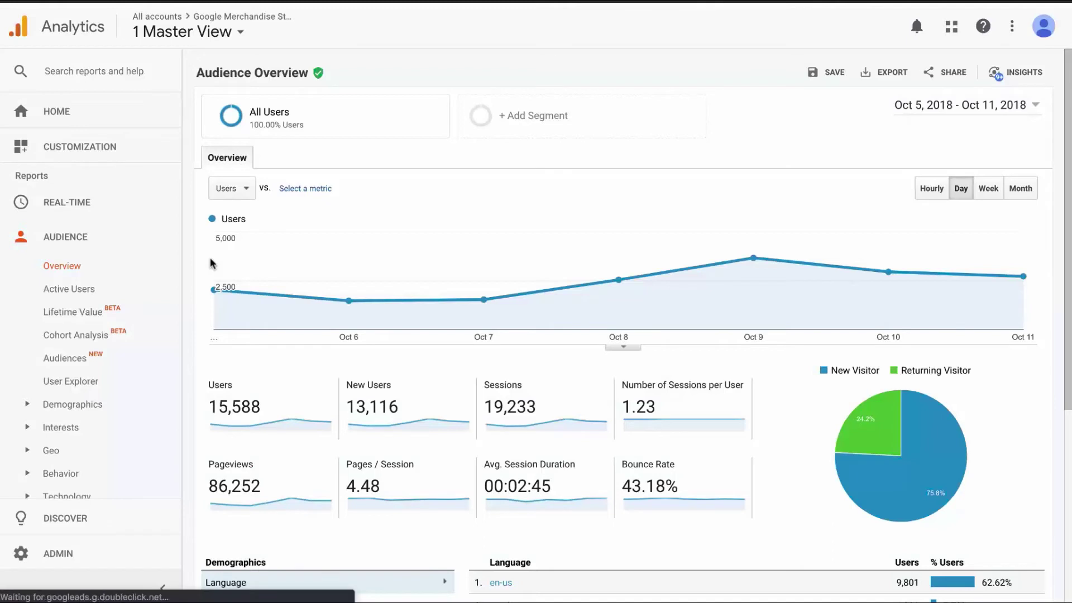
Set the date range of the Audience Overview report in Google Analytics to the last 30 days
mouse_move(366, 249)
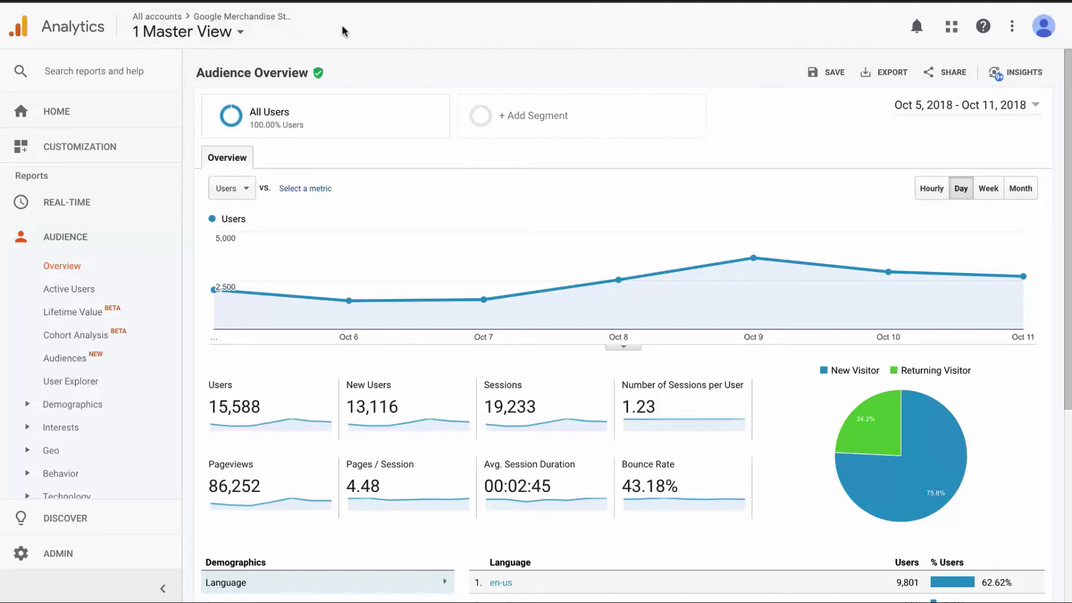
left_click(939, 107)
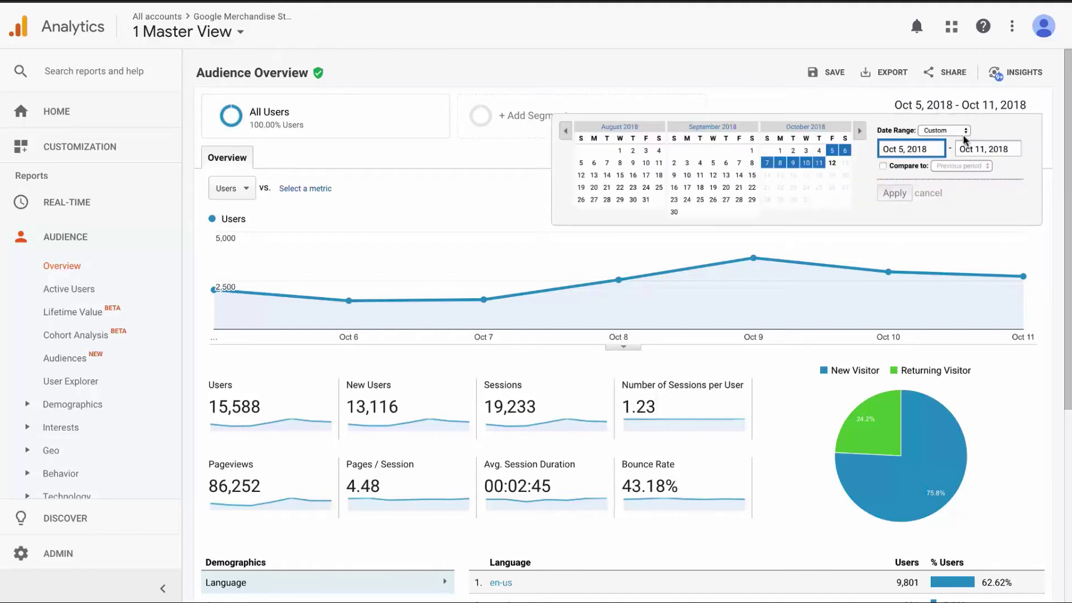
left_click(934, 131)
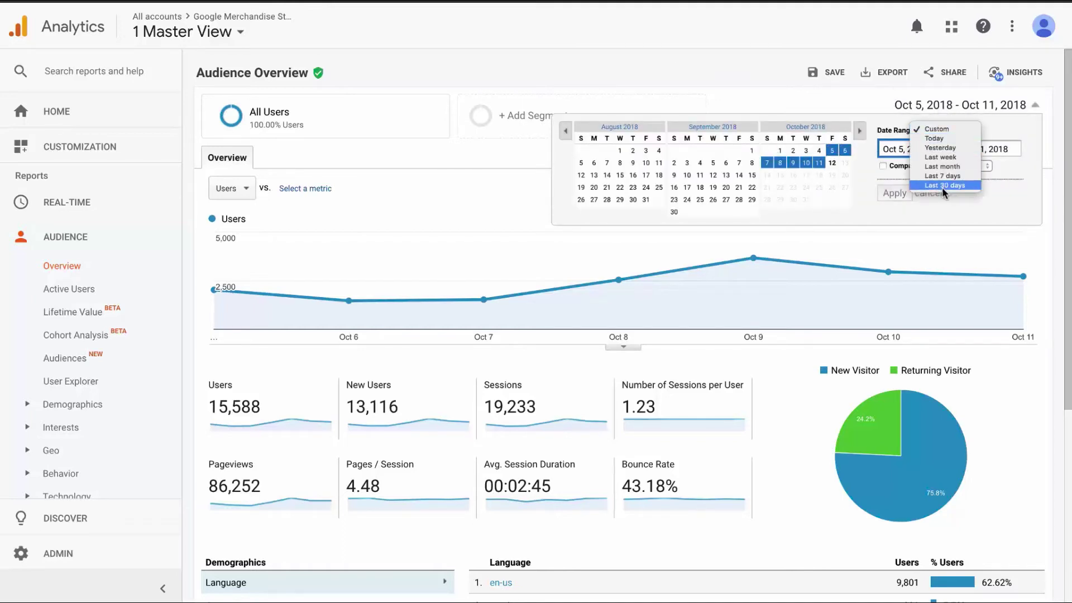
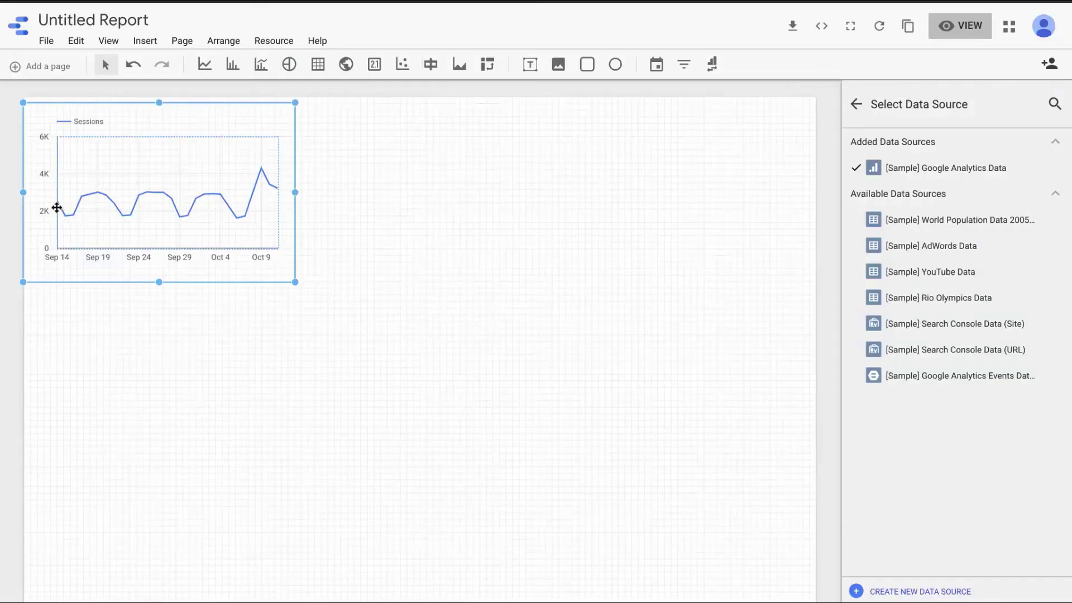
Switch back to the Data Studio report, leave the data source selection and deselect the chart
left_click(858, 106)
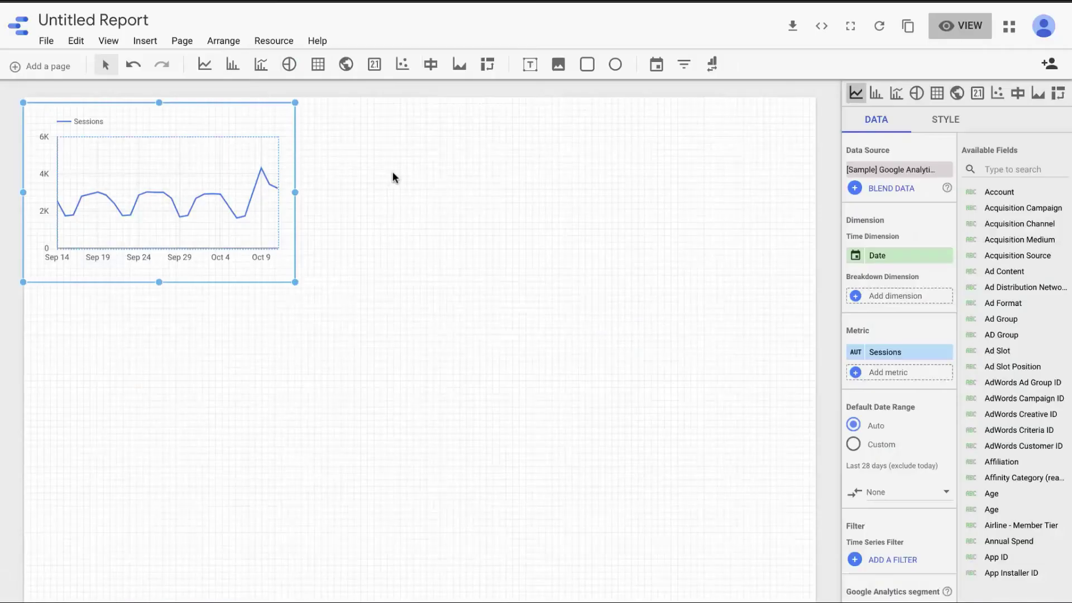
left_click(393, 173)
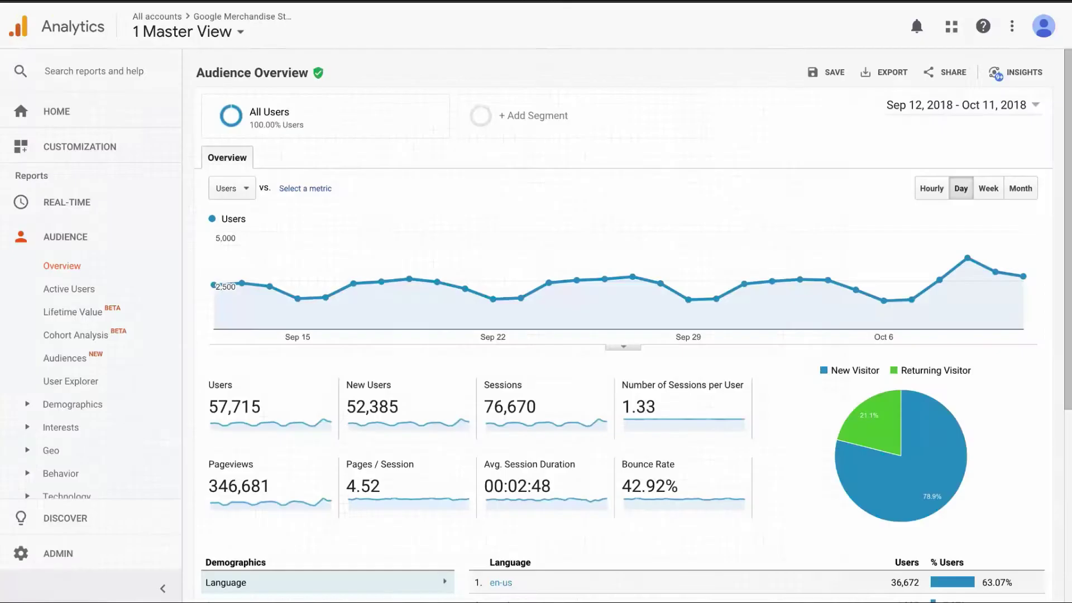
Switch to Google Analytics and change the Audience Overview graph's metric to Sessions
left_click(245, 192)
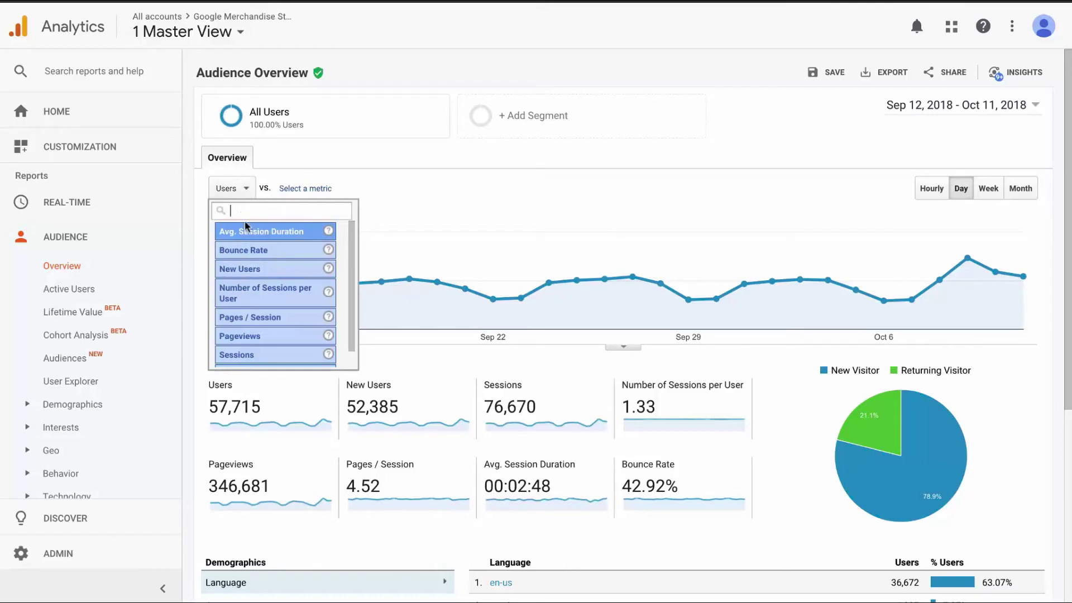
type("sess")
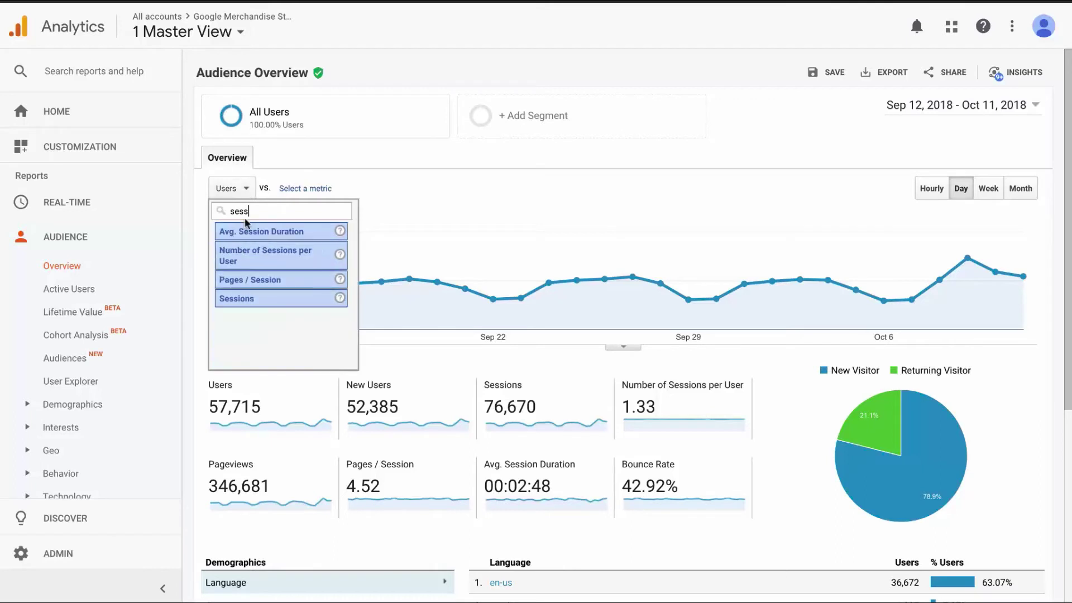
left_click(229, 298)
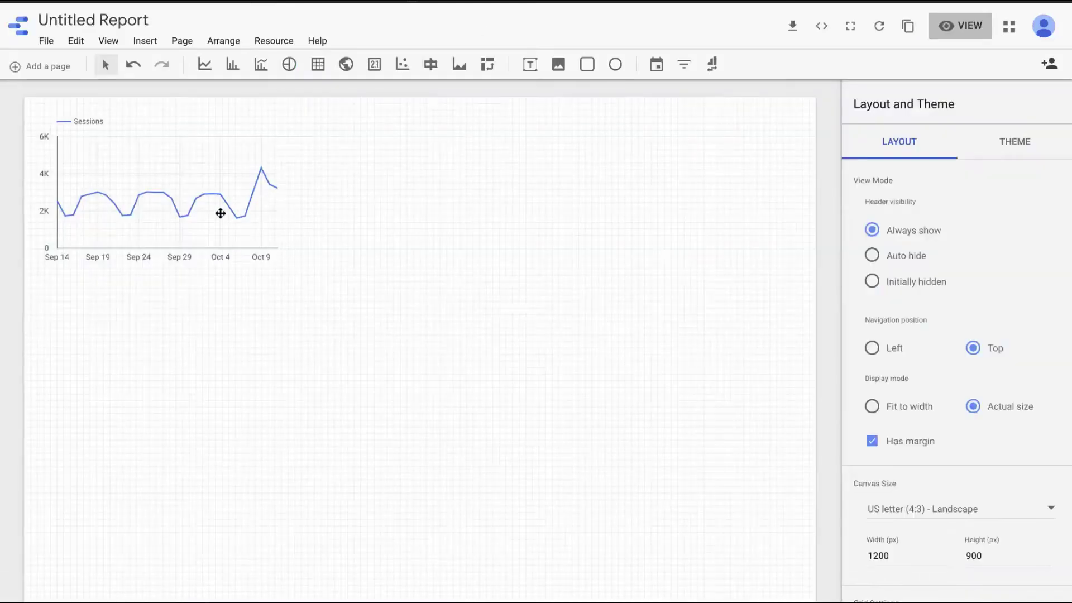
Show data labels on the Sessions time series chart
left_click(220, 210)
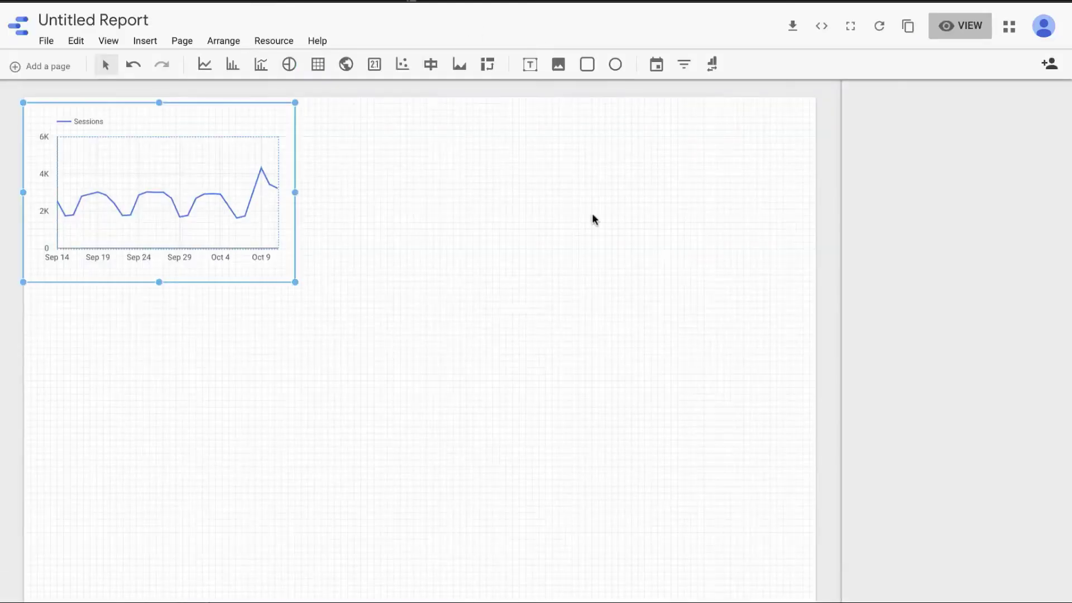
scroll(944, 324, "down", 1)
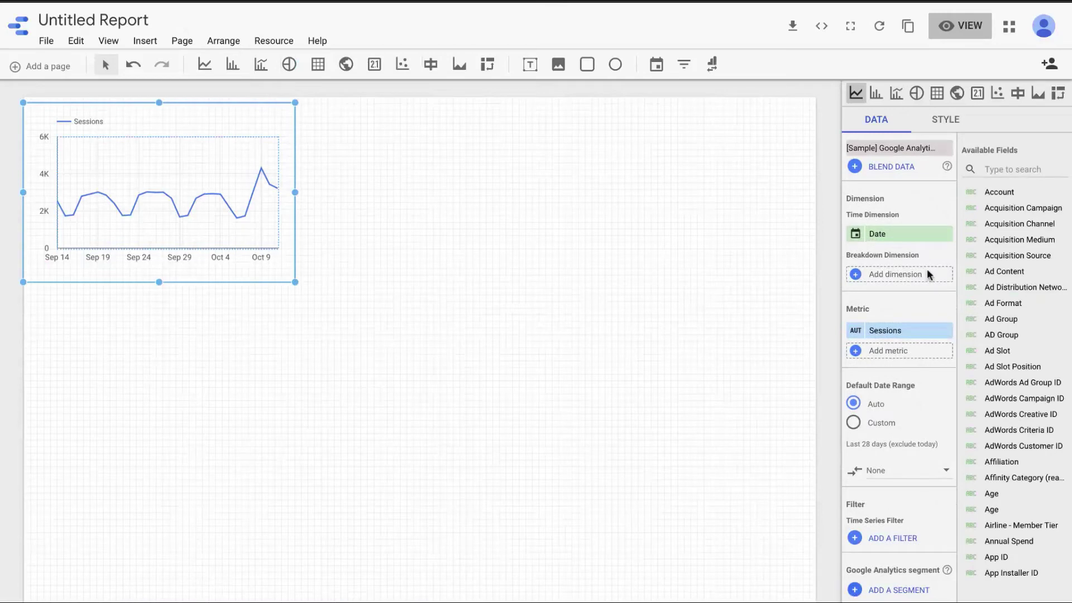
left_click(931, 126)
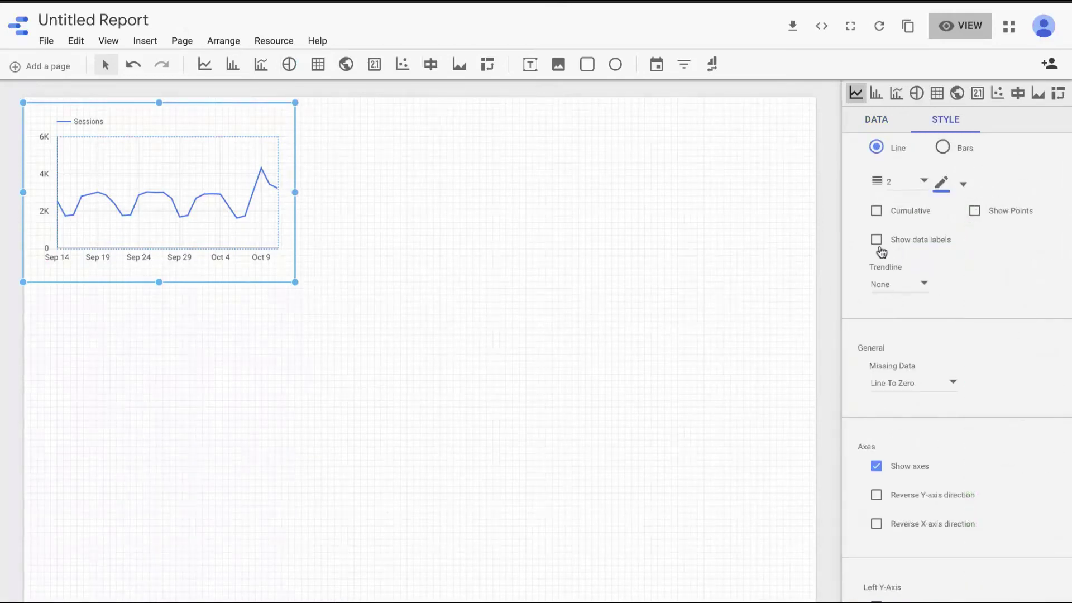
left_click(877, 241)
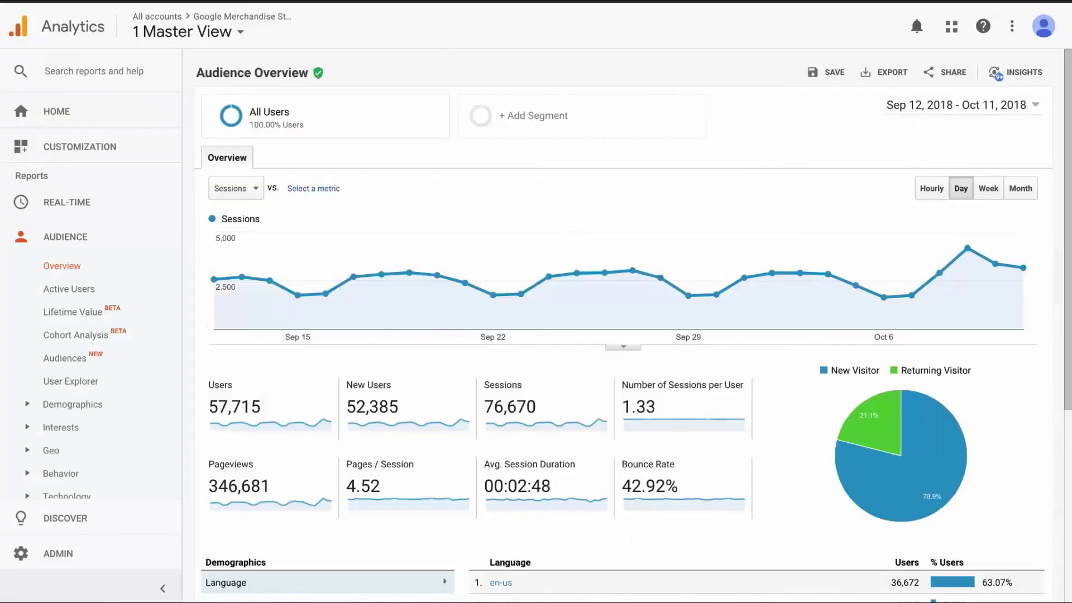
Switch to Google Analytics and inspect the October 9 Sessions value and the summary metrics in the Audience Overview report
mouse_move(968, 256)
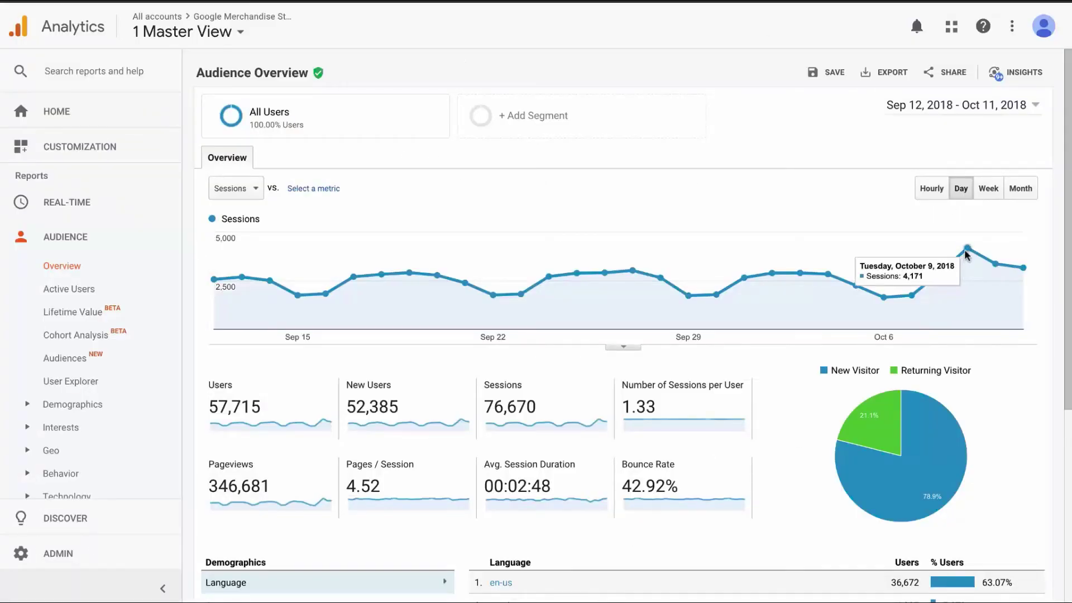
mouse_move(734, 324)
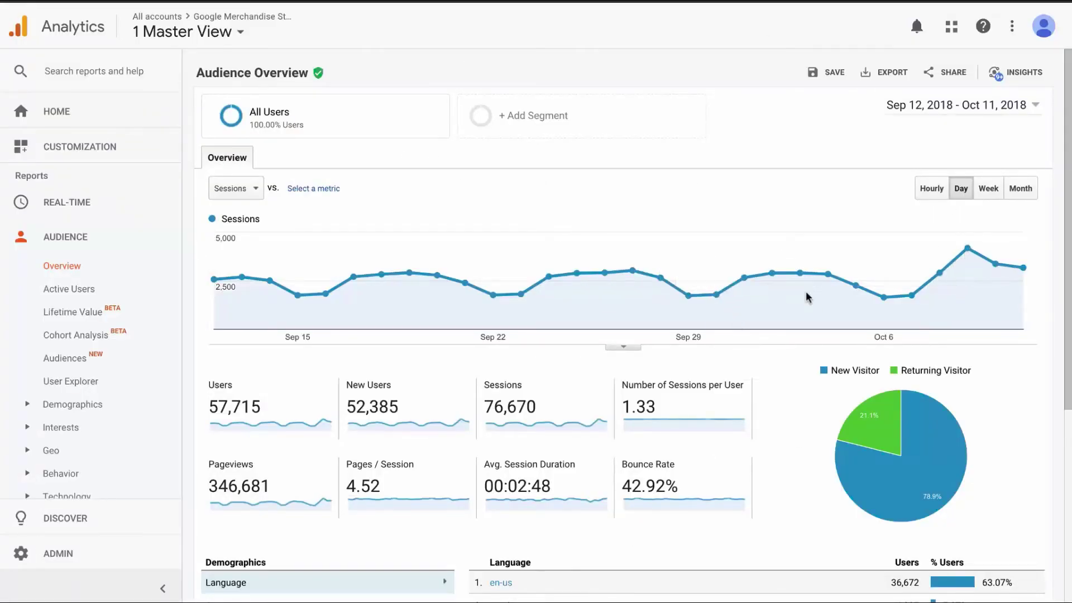
scroll(783, 353, "down", 1)
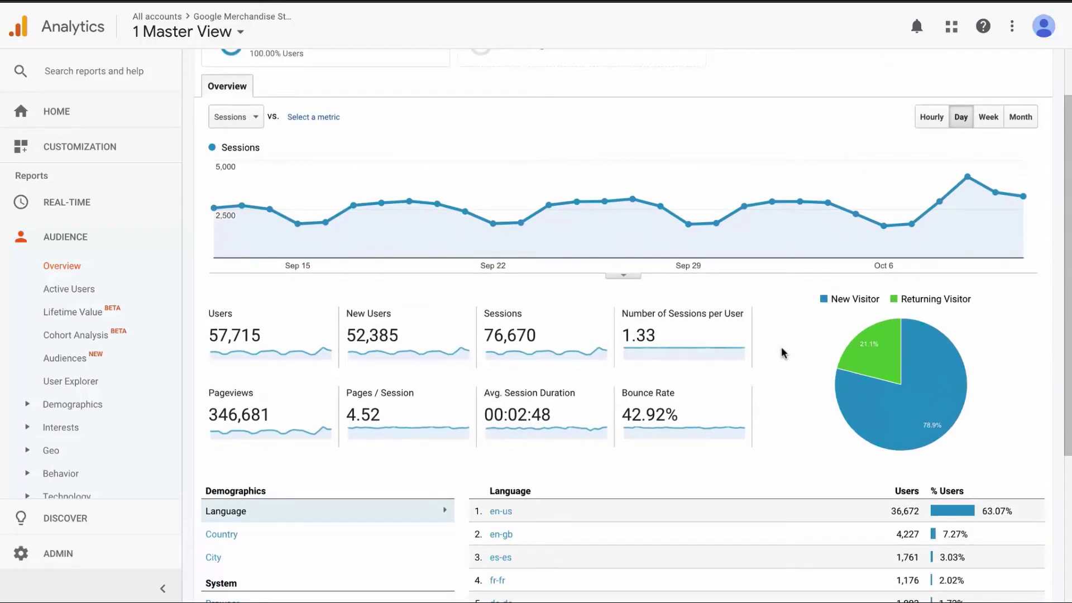
scroll(784, 353, "up", 1)
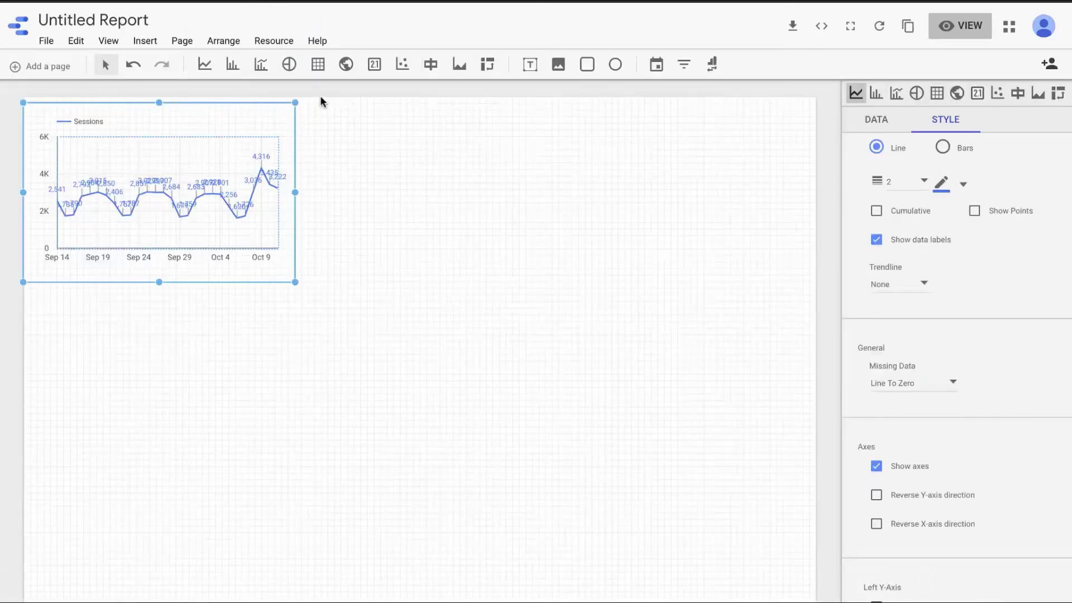
Switch back to the Data Studio report and insert a table beside the time series chart, then deselect it
left_click(323, 93)
left_click(318, 64)
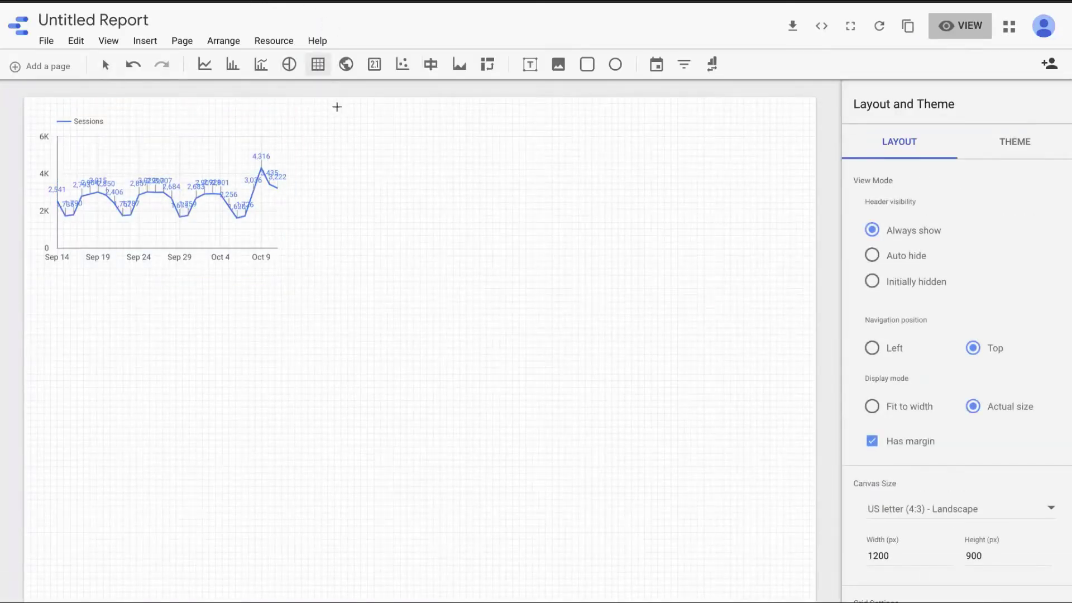
left_click_drag(321, 104, 564, 260)
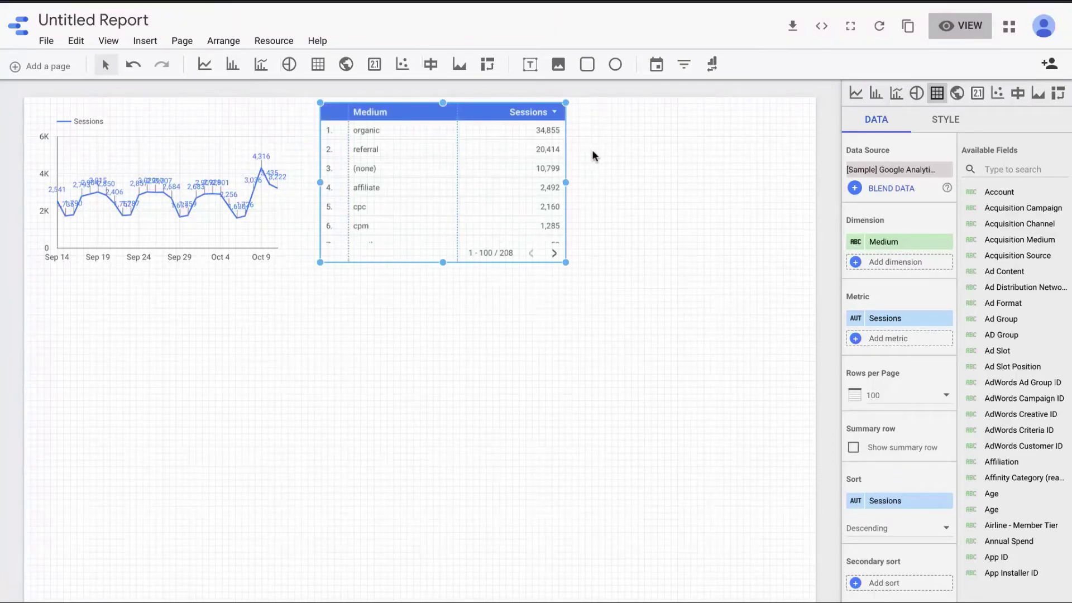
left_click(618, 153)
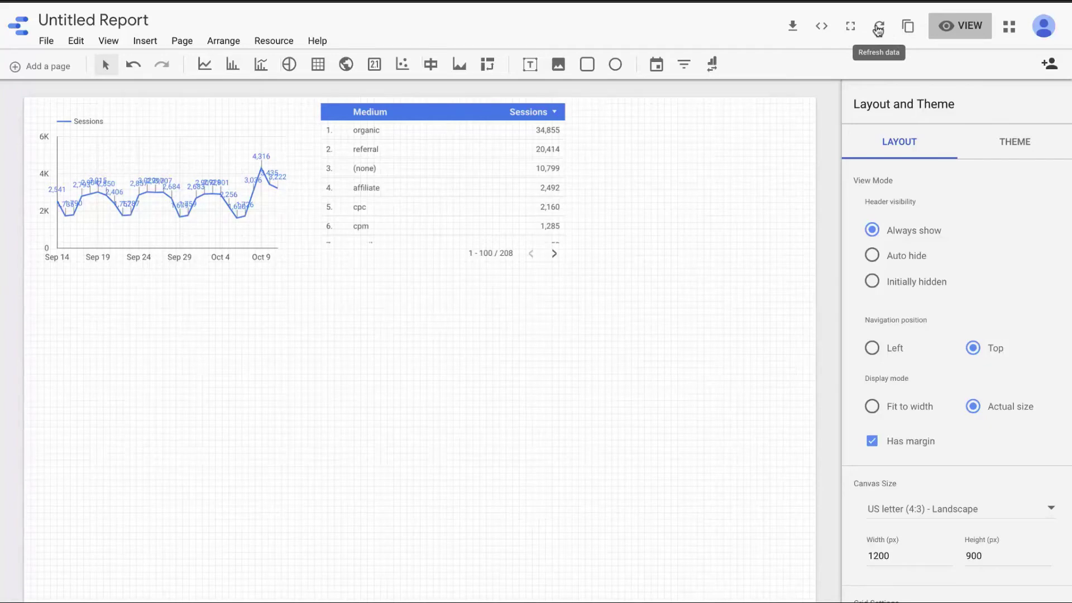
Preview the report in view mode, browse the second page of the Medium table's rows, and return to editing
left_click(945, 30)
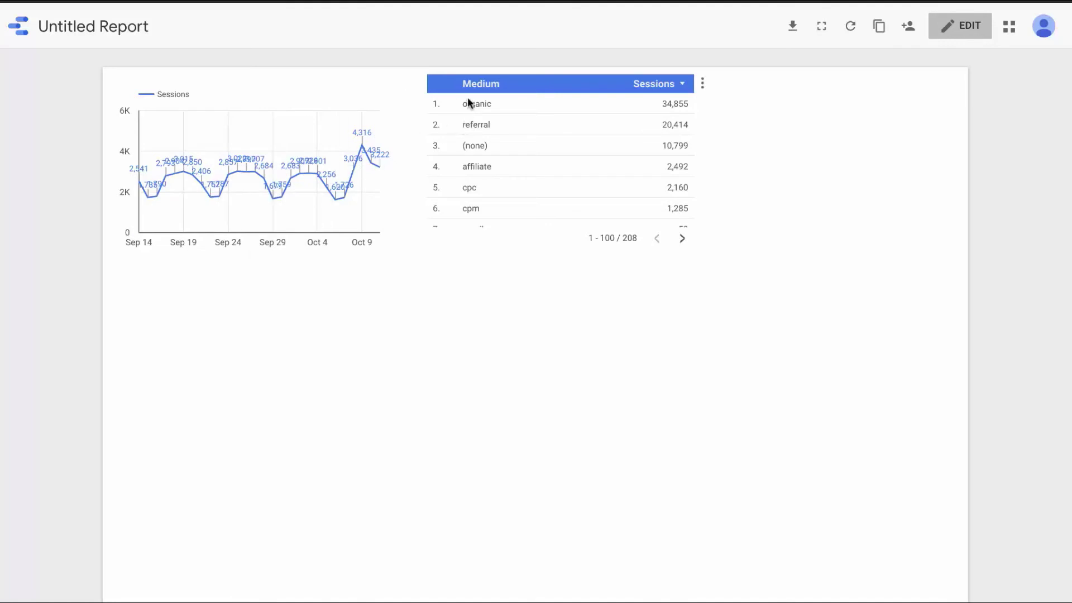
left_click(683, 239)
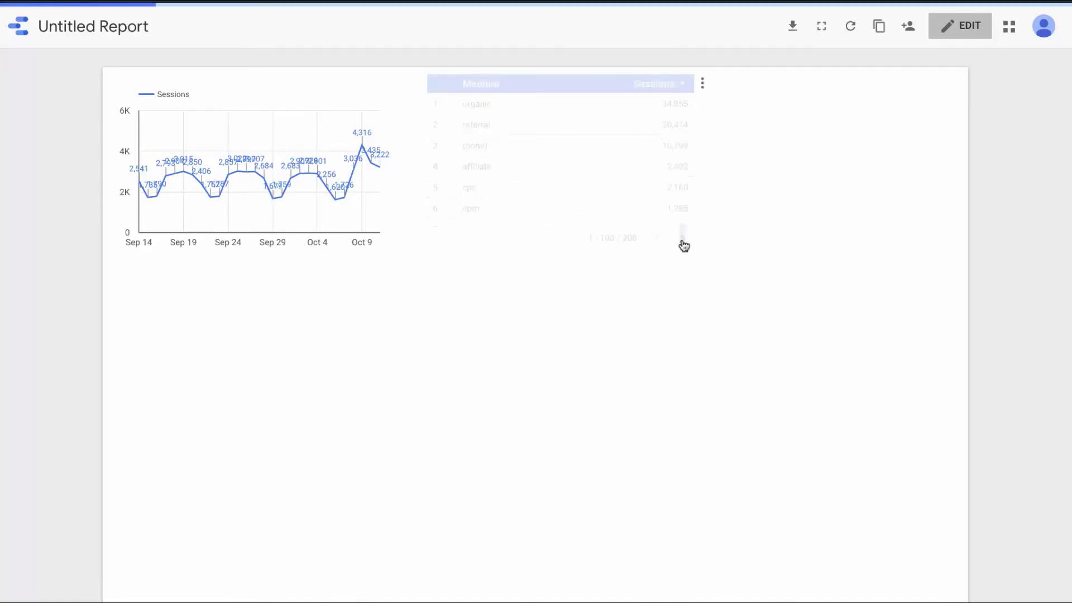
scroll(593, 178, "down", 7)
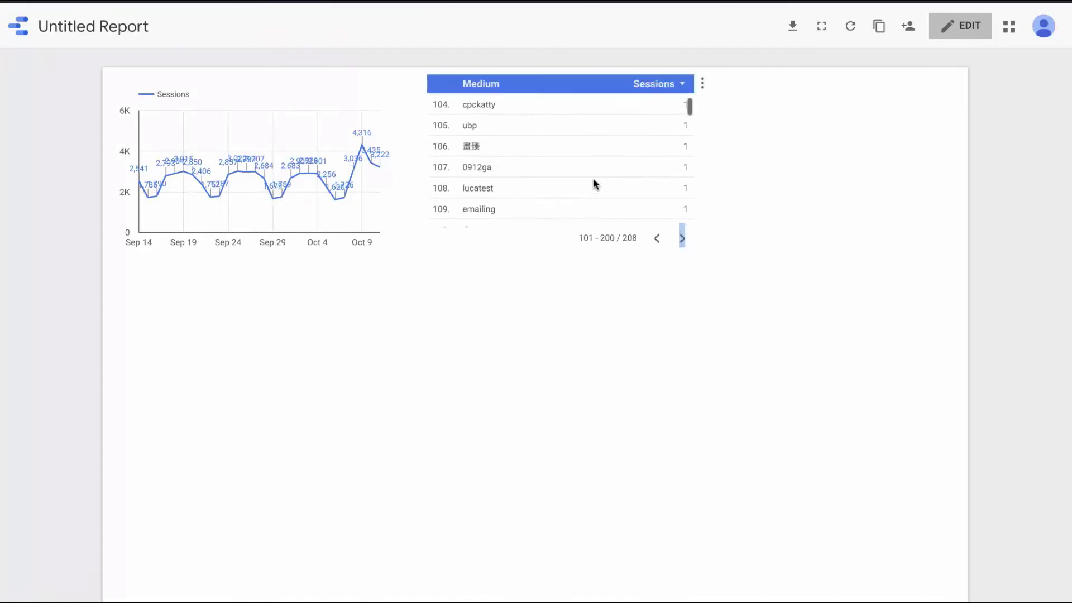
scroll(599, 192, "down", 2)
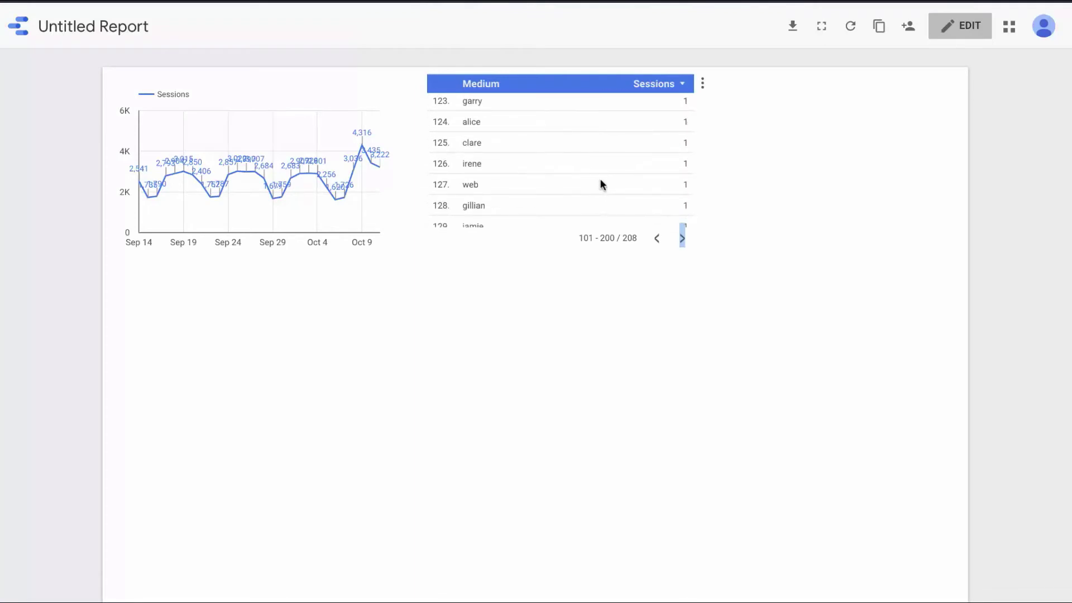
scroll(600, 185, "up", 9)
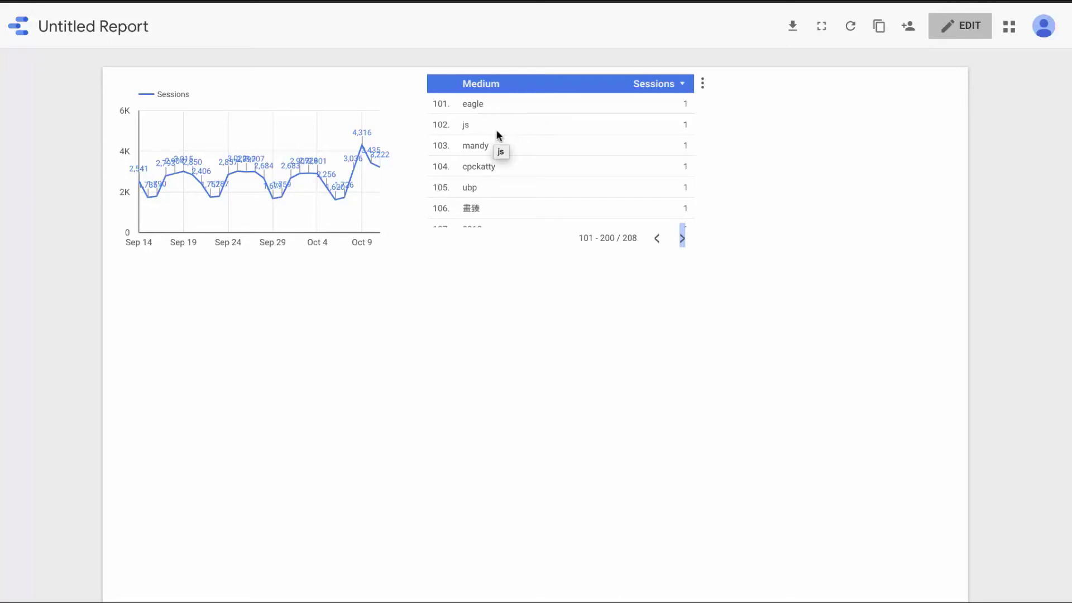
left_click(957, 34)
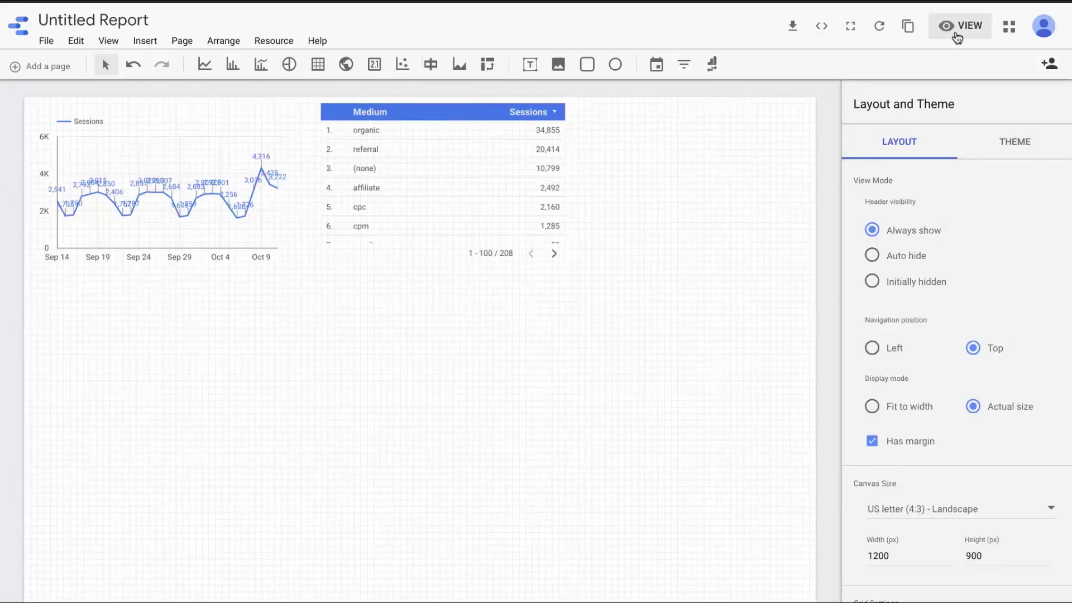
Hide the data labels on the Sessions time series chart
left_click(209, 195)
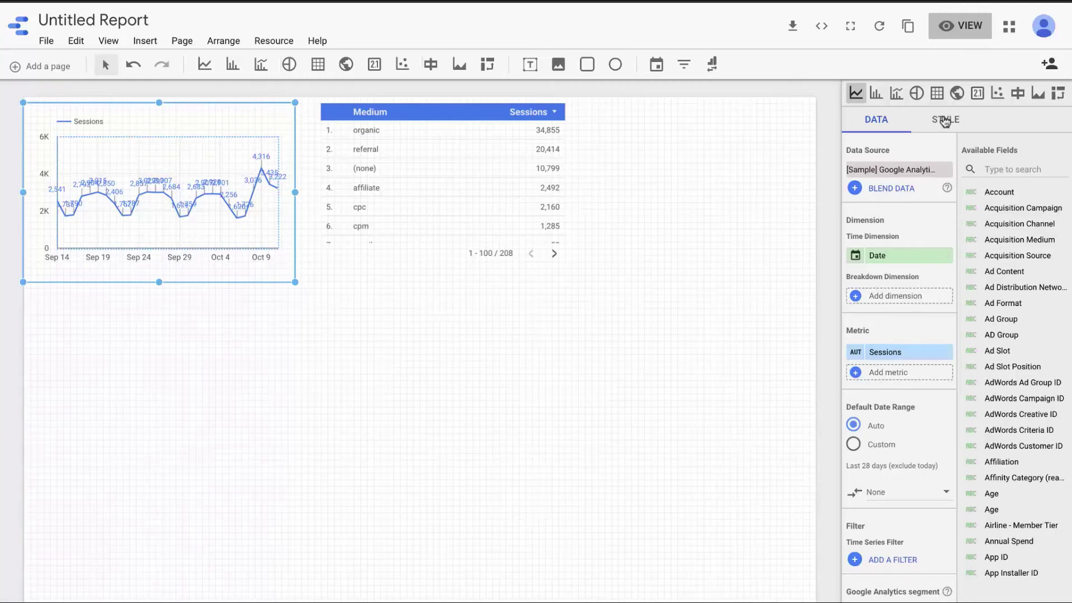
left_click(945, 120)
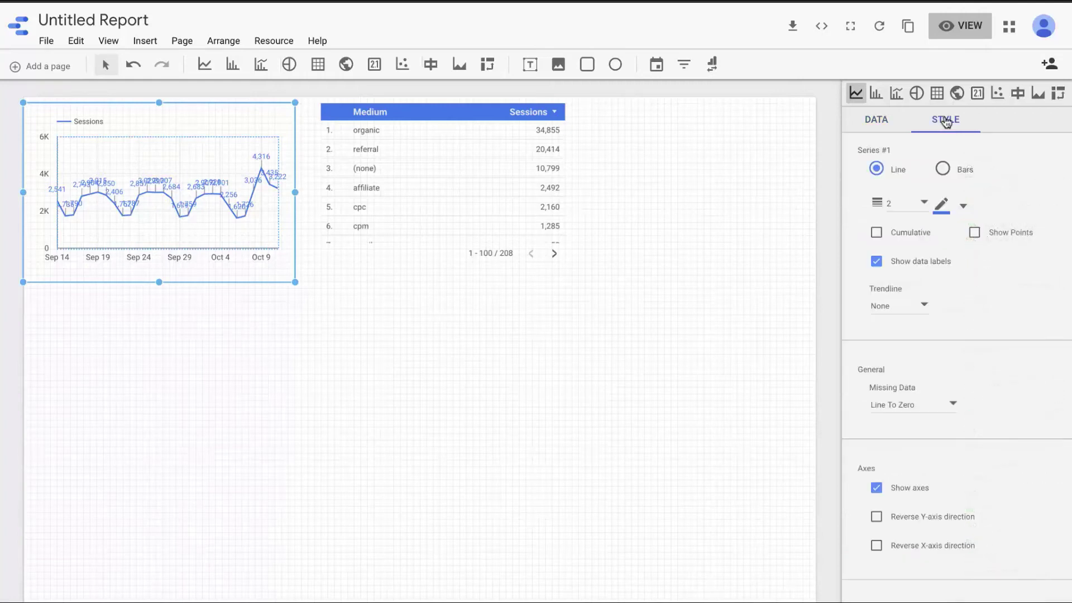
left_click(876, 261)
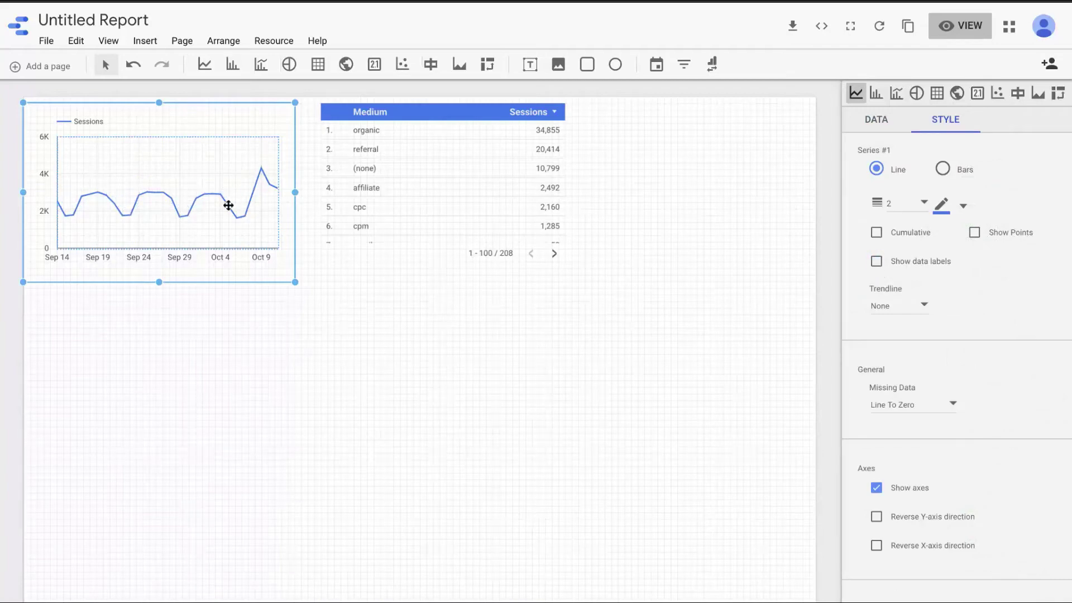
Insert an area chart in the empty space beside the Medium table
left_click(300, 329)
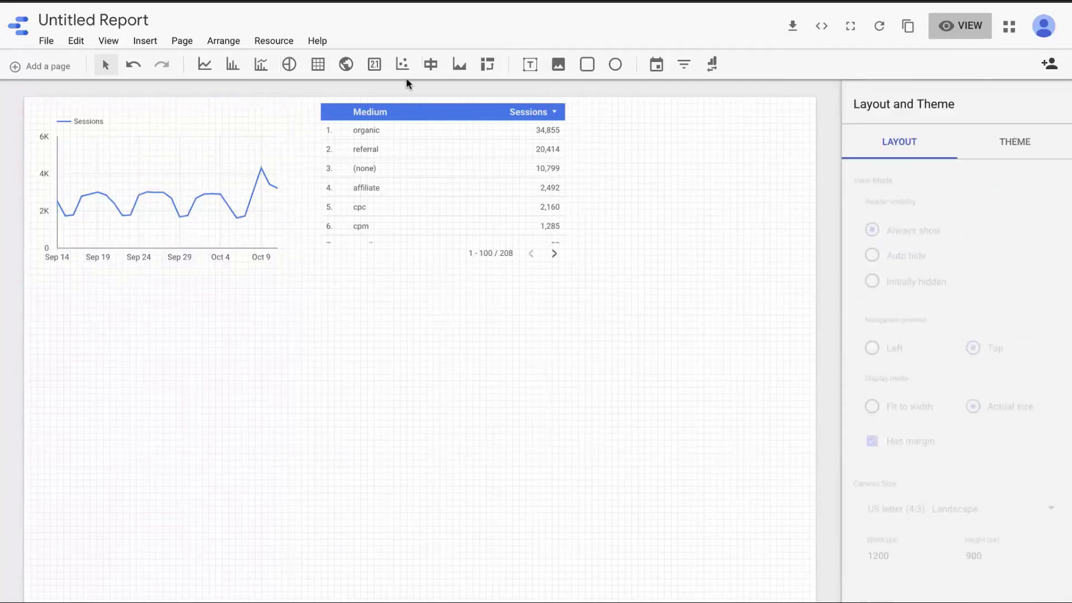
left_click(459, 65)
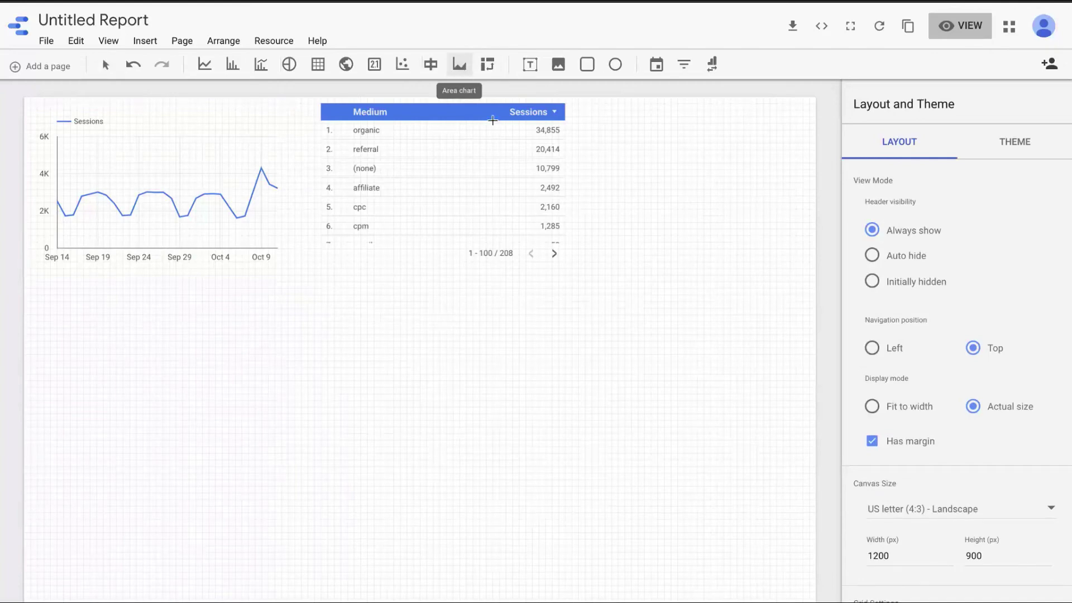
left_click_drag(574, 106, 732, 225)
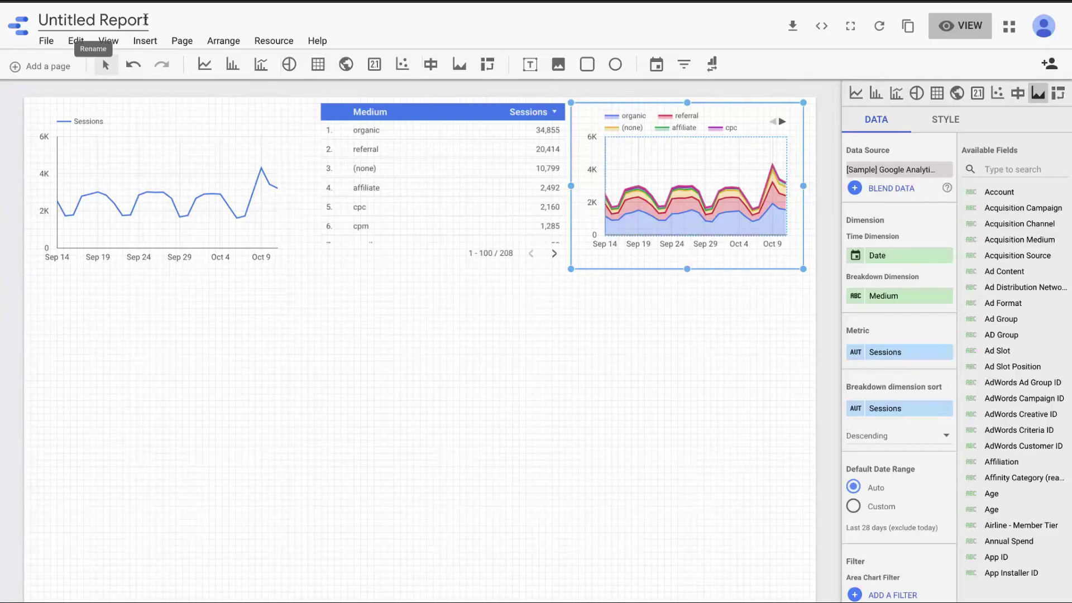
Rename the report as "Data Studio Demo 1" and return to the Data Studio home page
left_click(12, 10)
type("Data St")
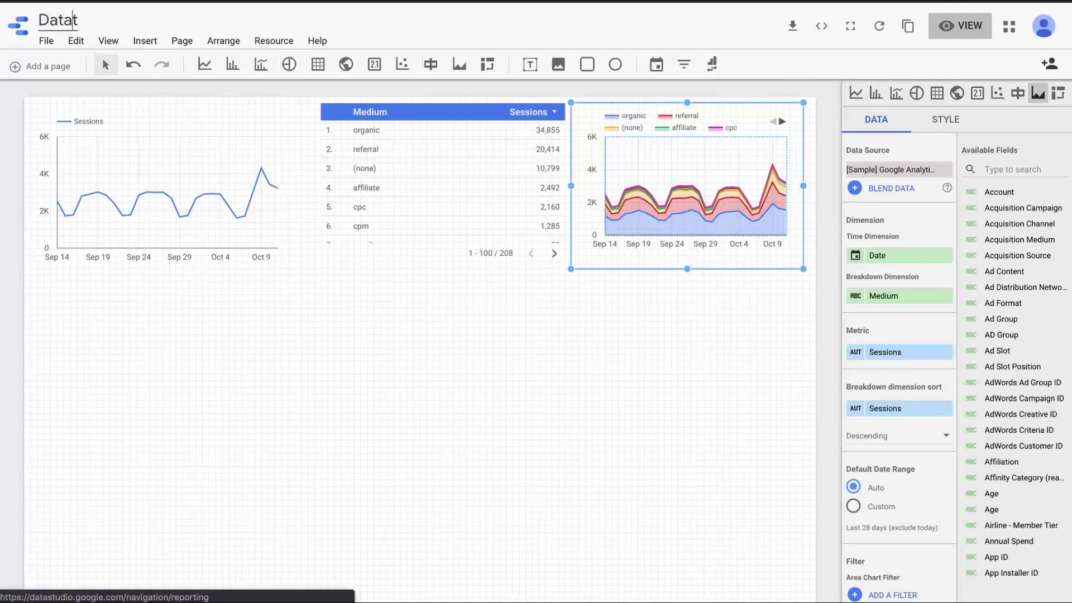
type("udio Demo 1")
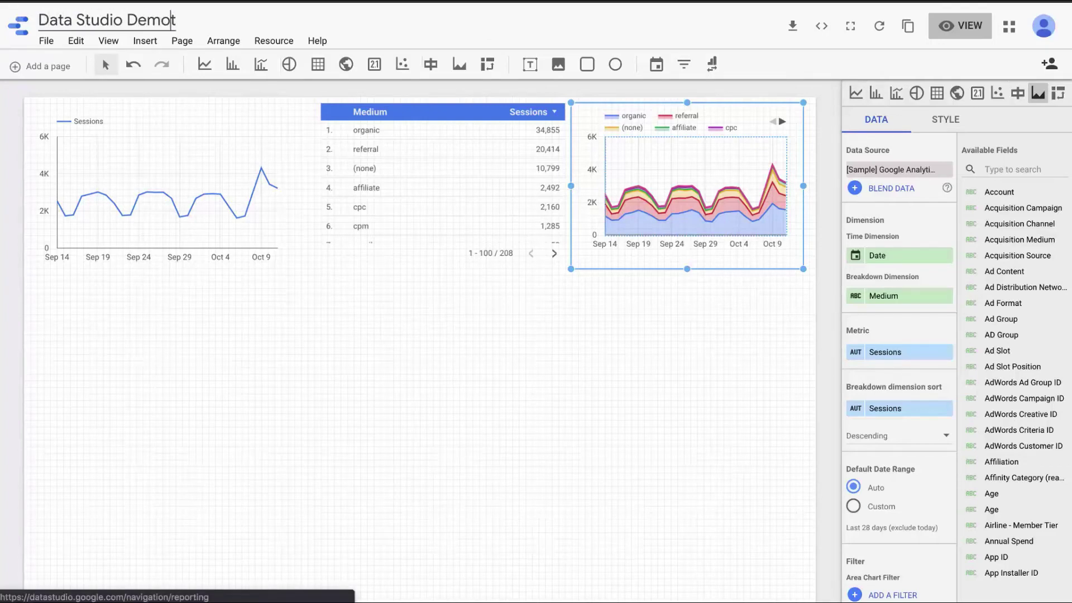
key("Return")
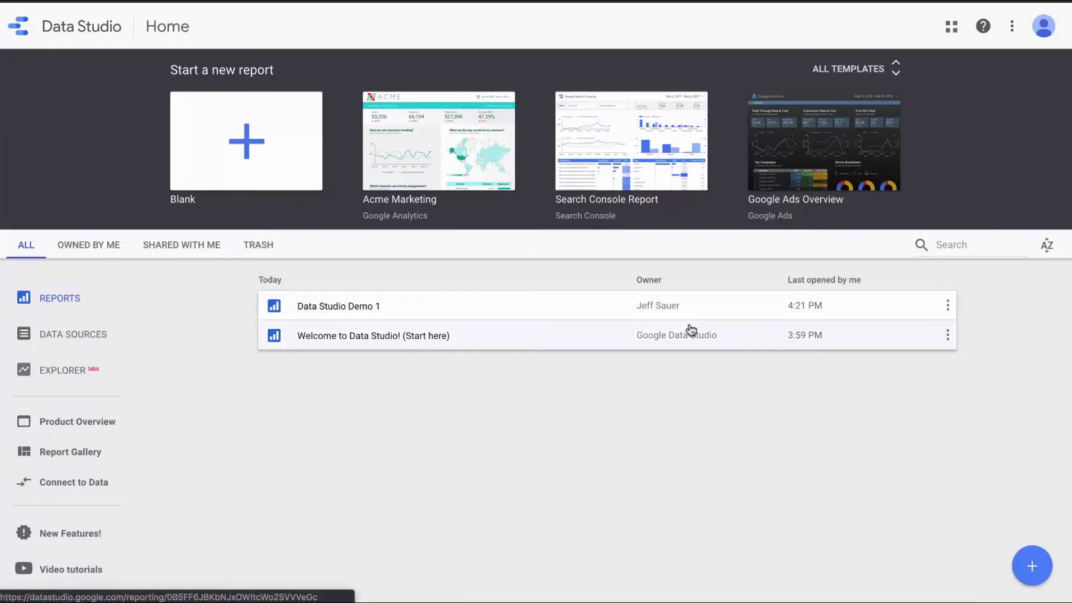
Create a new report from the Acme Marketing template, using [Sample] Google Analytics Data as the new data source
left_click(452, 142)
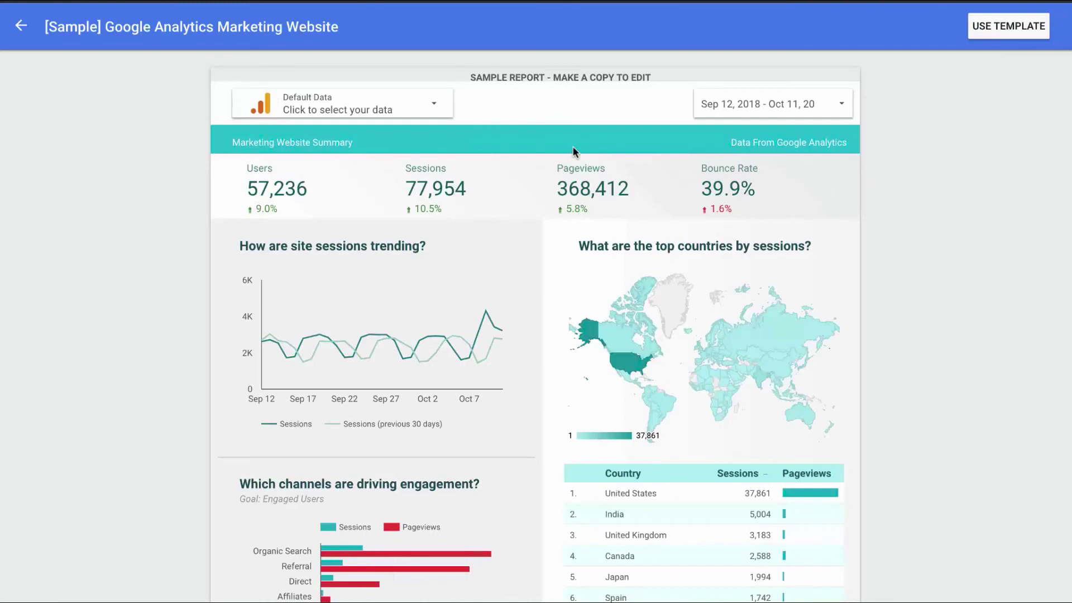
left_click(991, 28)
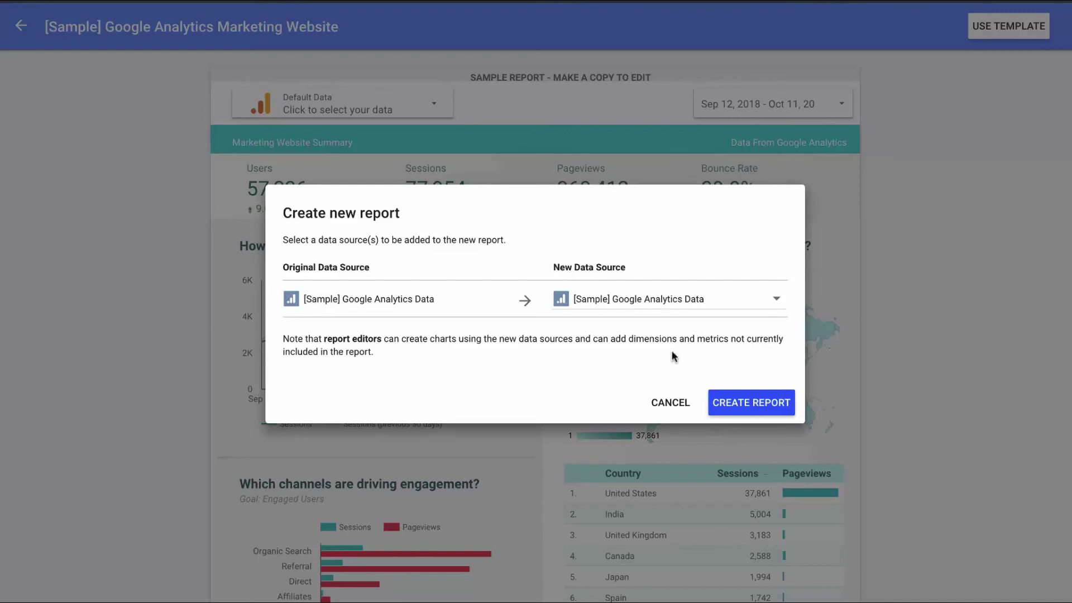
left_click(732, 401)
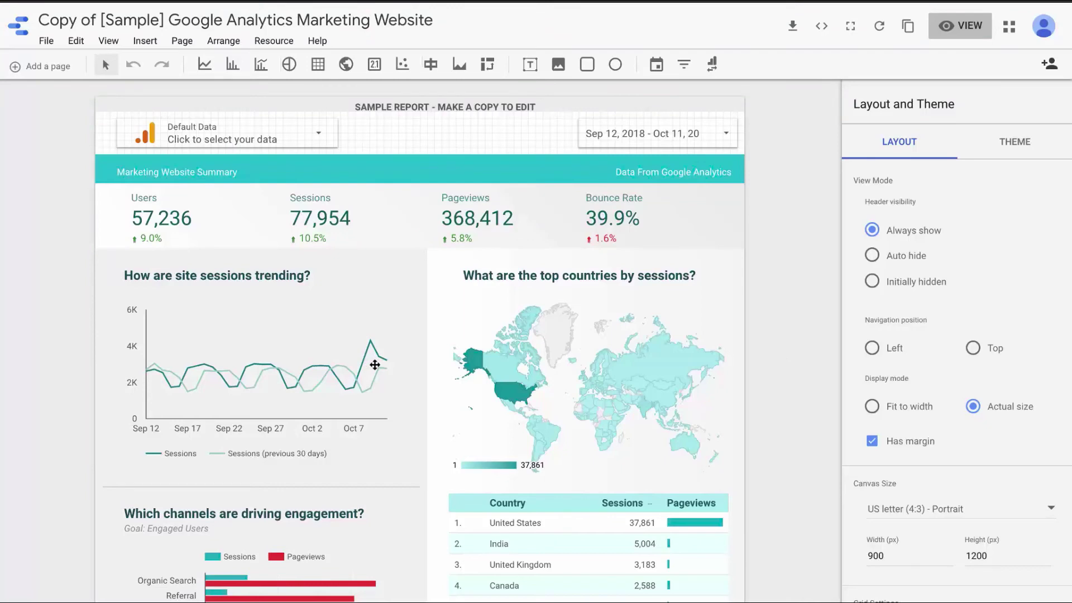
Look through the copied template report and examine the site sessions trend chart's dimension, metric and comparison period settings
scroll(375, 364, "down", 5)
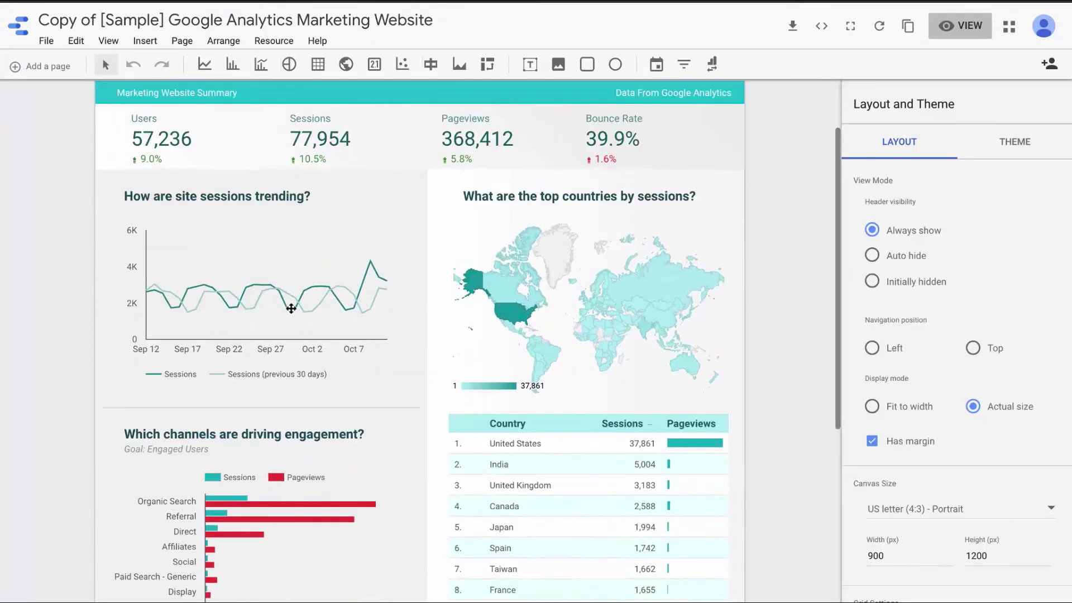
scroll(279, 330, "down", 4)
scroll(270, 342, "up", 9)
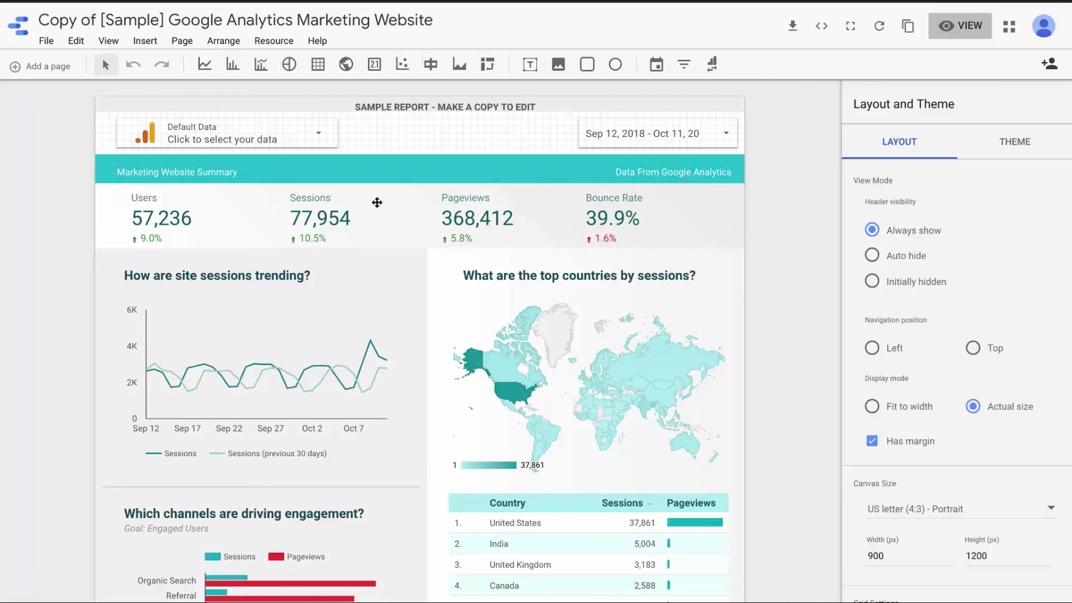
scroll(387, 232, "down", 2)
scroll(390, 231, "up", 2)
left_click(253, 359)
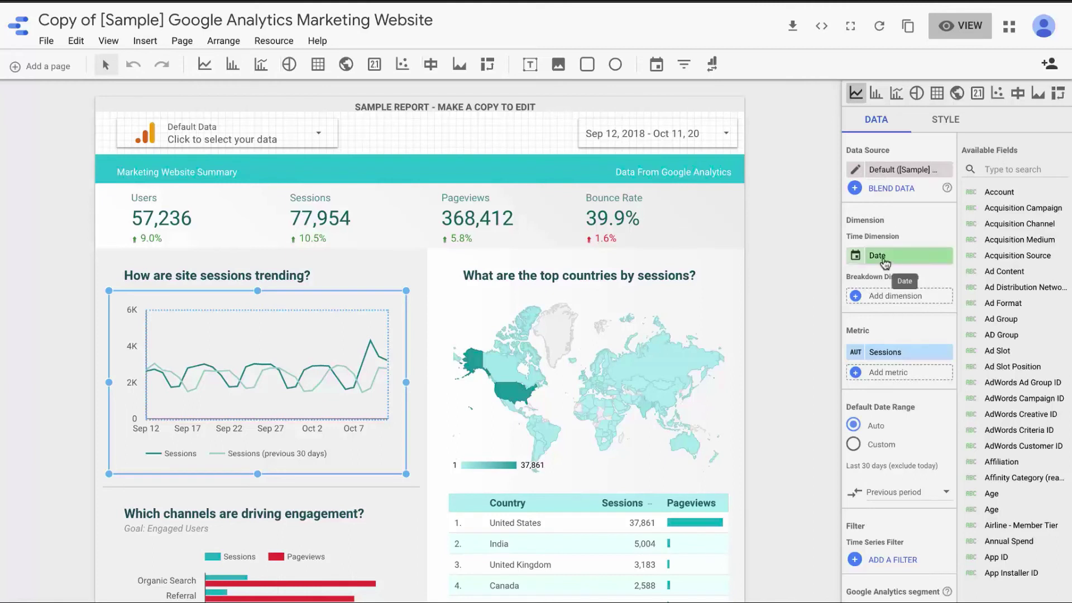
scroll(894, 311, "down", 1)
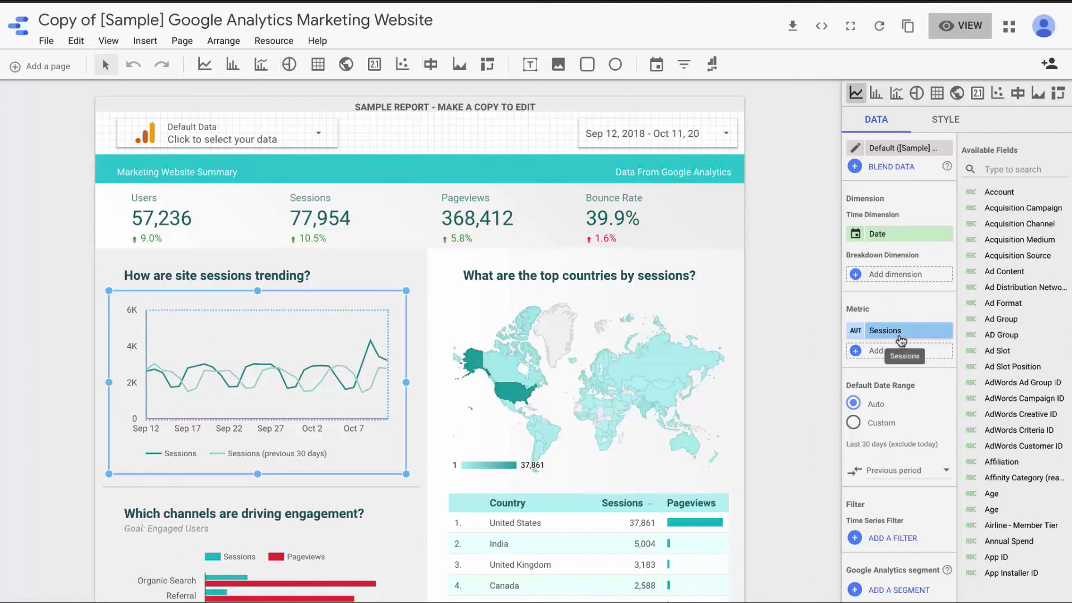
left_click(892, 478)
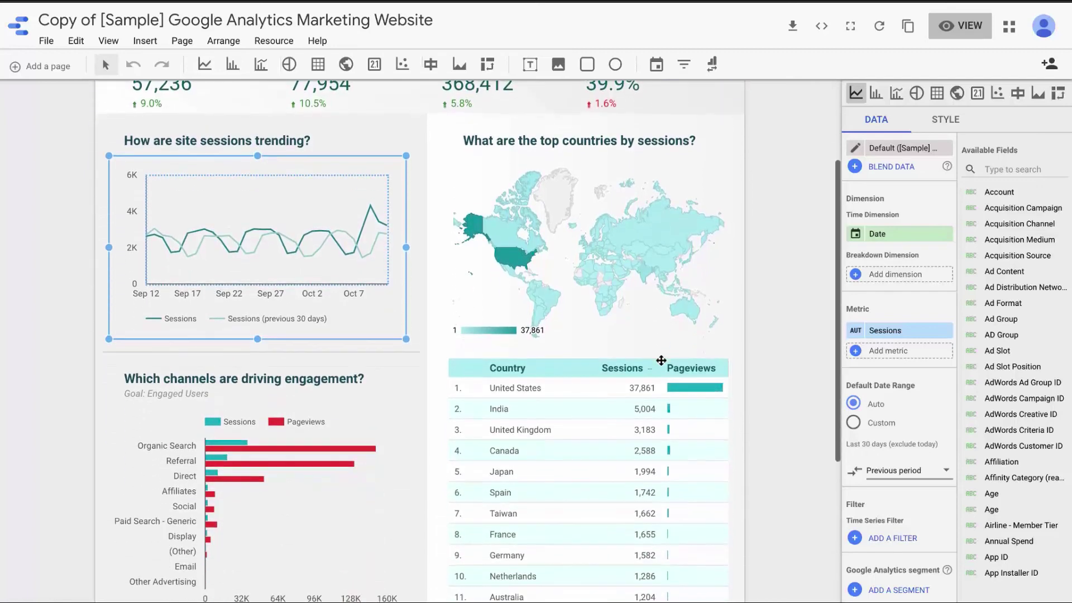
Select the bar chart of channels driving engagement and examine its dimension, metrics and sort settings
left_click(266, 495)
scroll(324, 333, "down", 2)
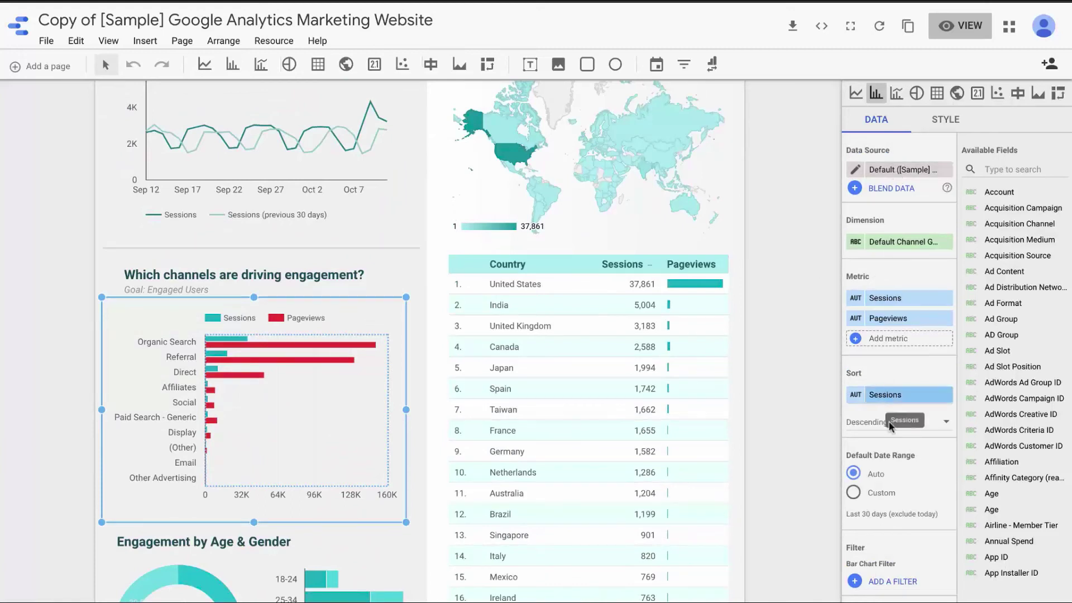
Review the channel bar chart's remaining data settings and open its style settings to examine the bar and color options
scroll(924, 283, "down", 1)
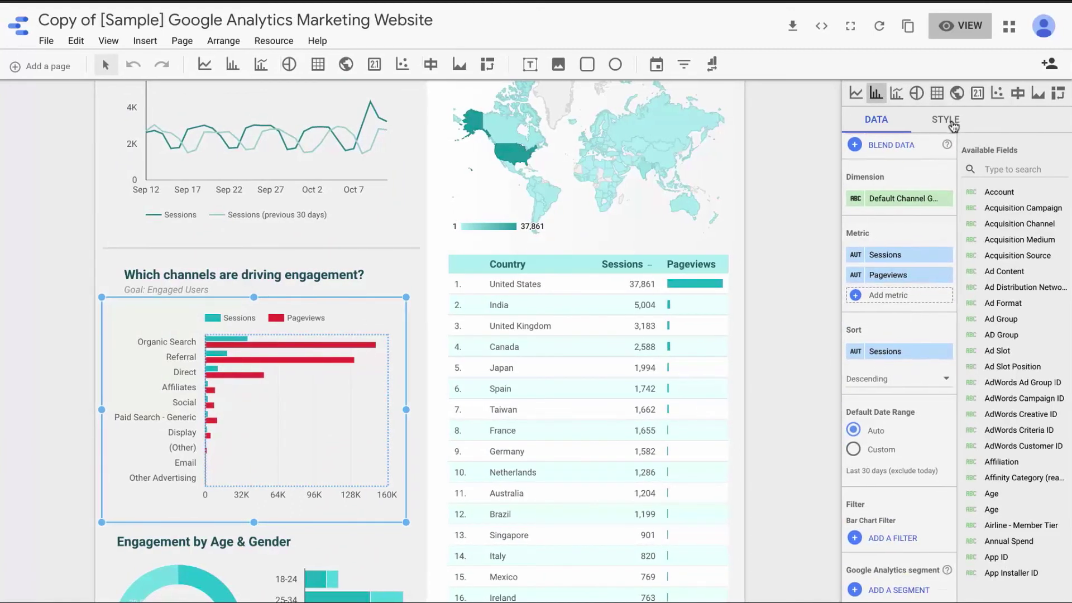
left_click(949, 122)
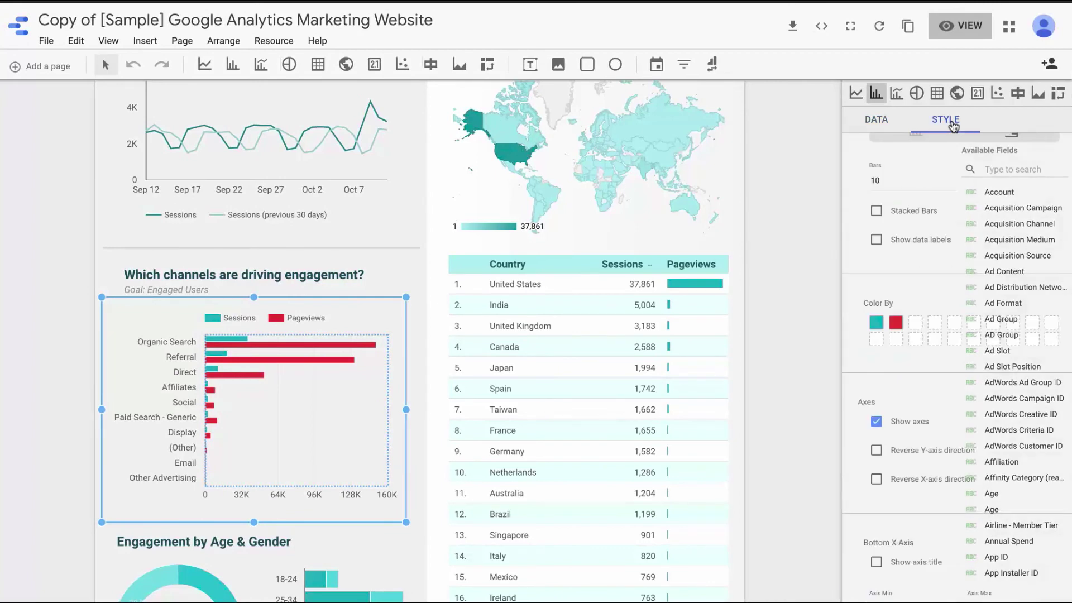
scroll(924, 262, "up", 1)
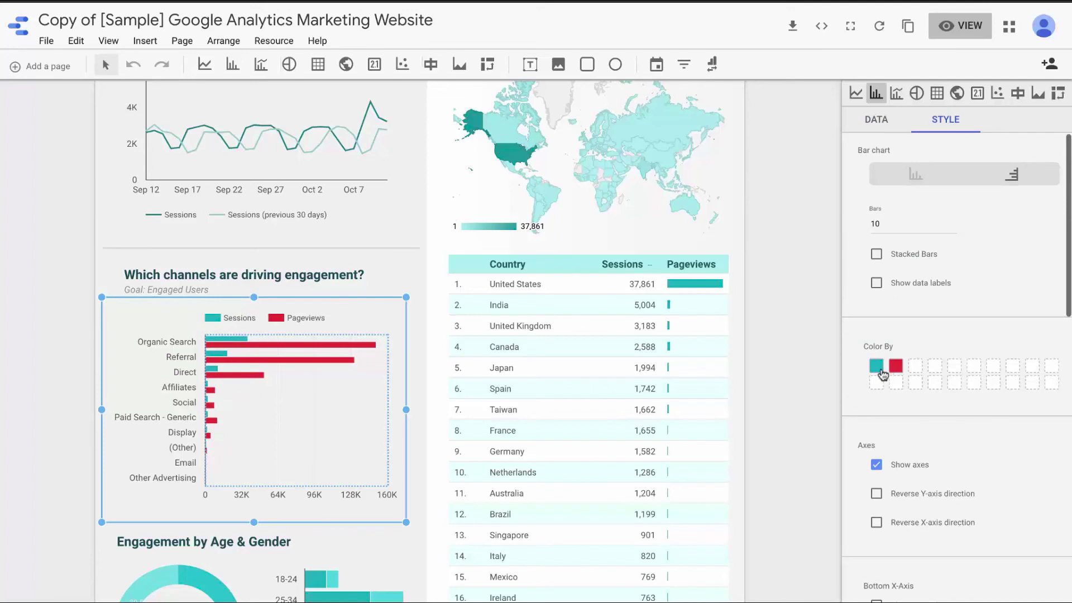
Try switching the bar chart's Show axes option off and Reverse Y-axis direction on, restoring each to its original state
left_click(877, 465)
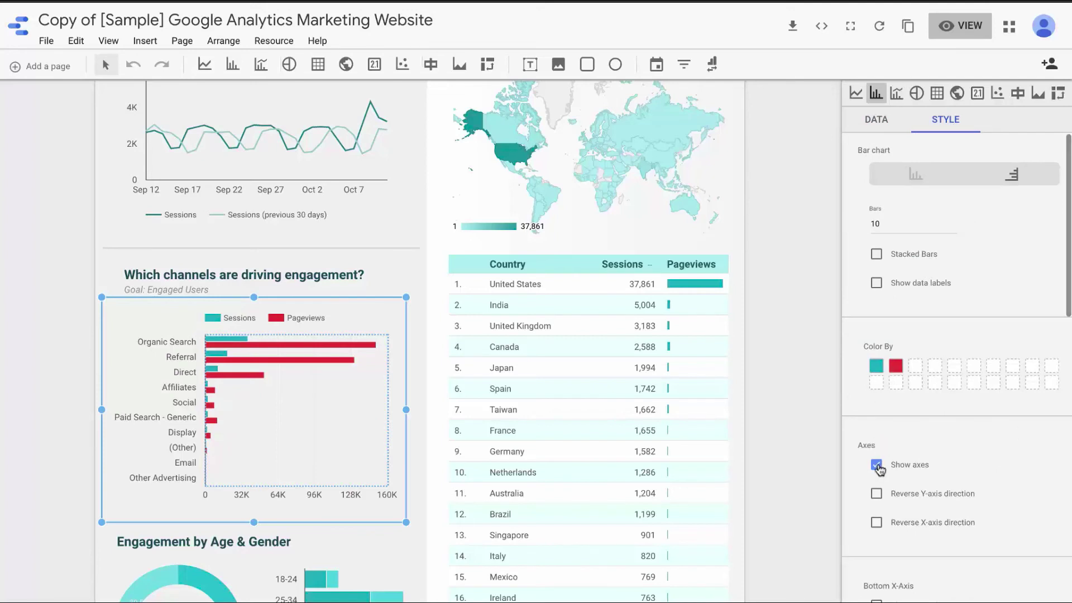
left_click(877, 467)
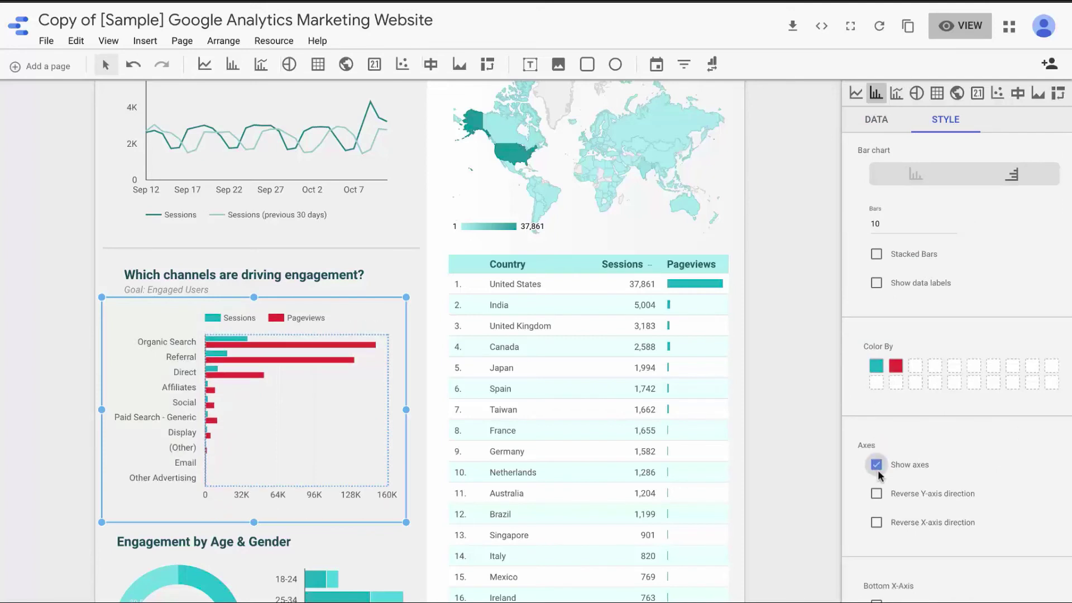
left_click(878, 496)
left_click(877, 494)
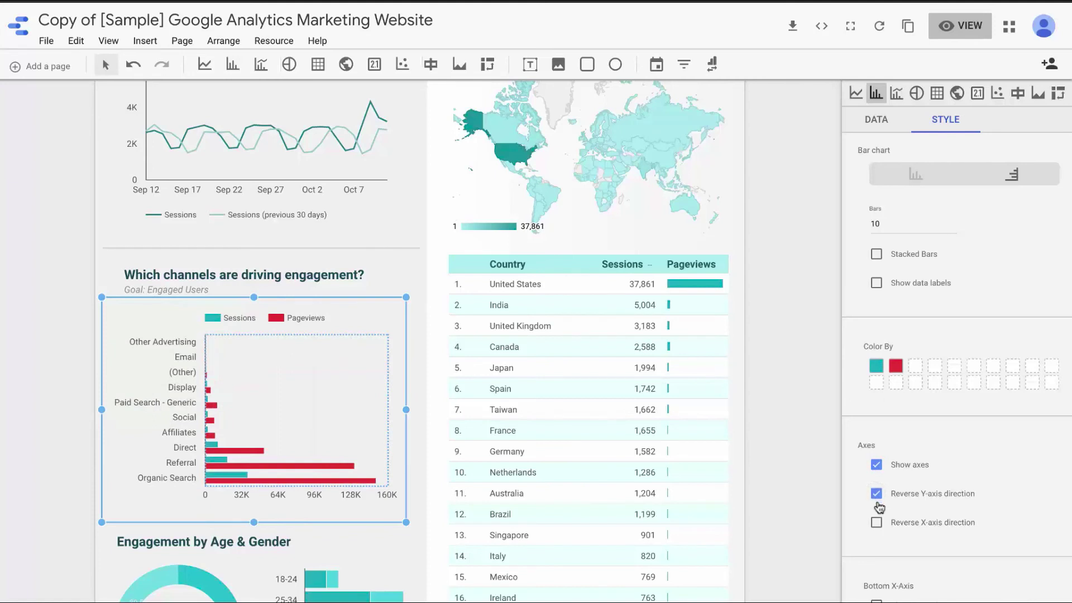
Examine the bar chart's axis, grid, background, border and legend style settings, and return to the top of the report
scroll(881, 502, "down", 2)
scroll(881, 502, "down", 6)
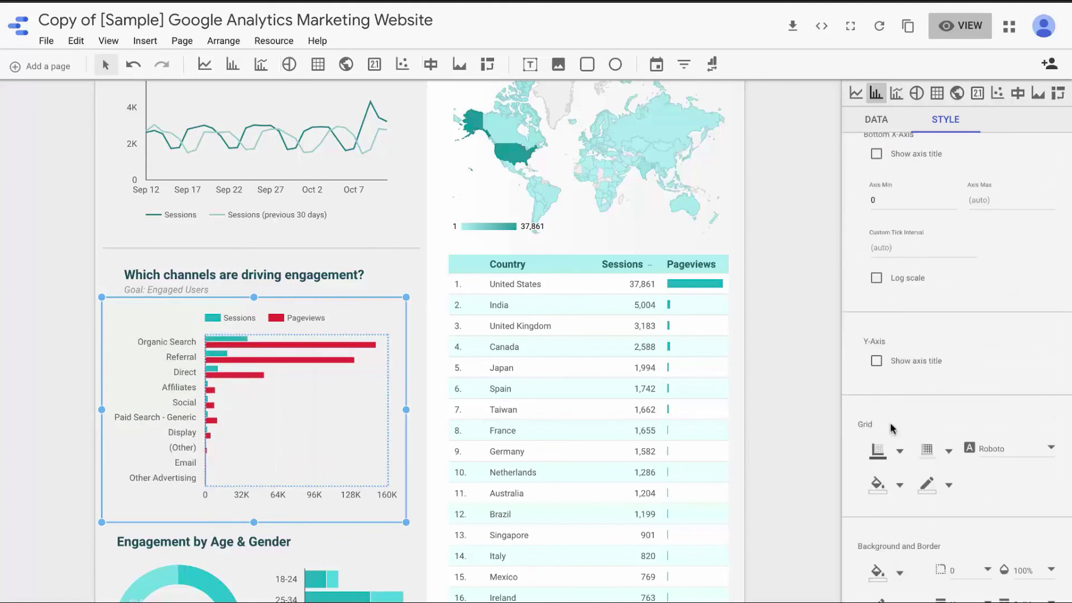
scroll(890, 423, "down", 5)
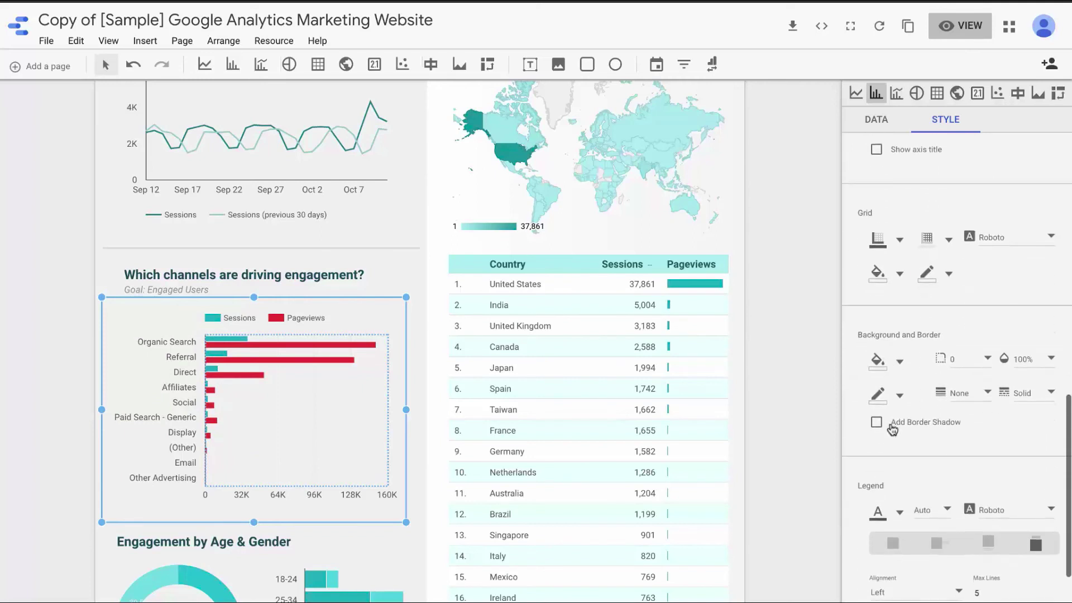
scroll(983, 235, "up", 15)
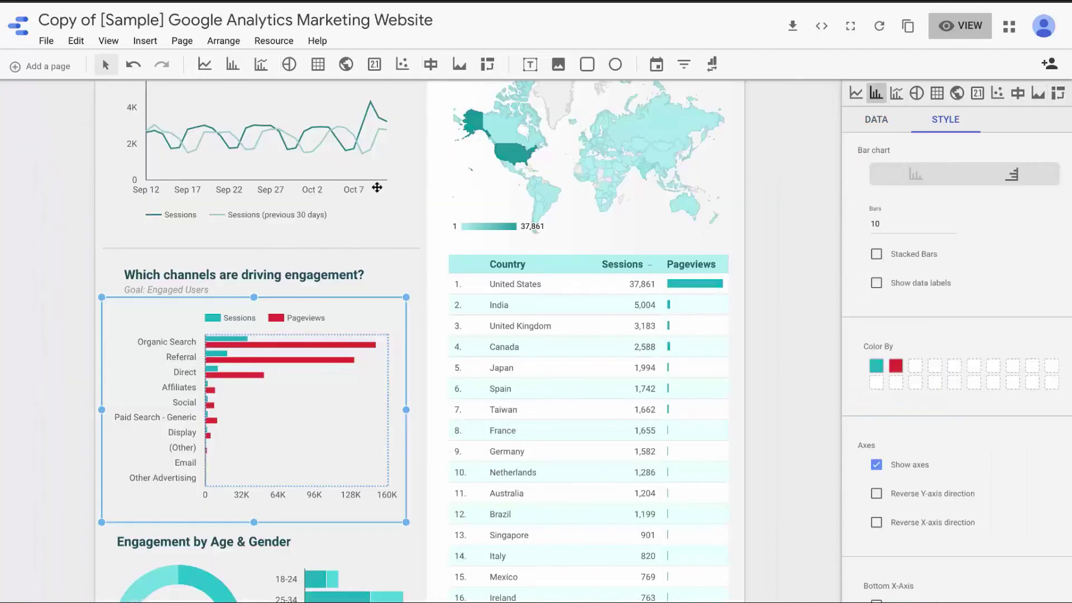
scroll(375, 186, "up", 5)
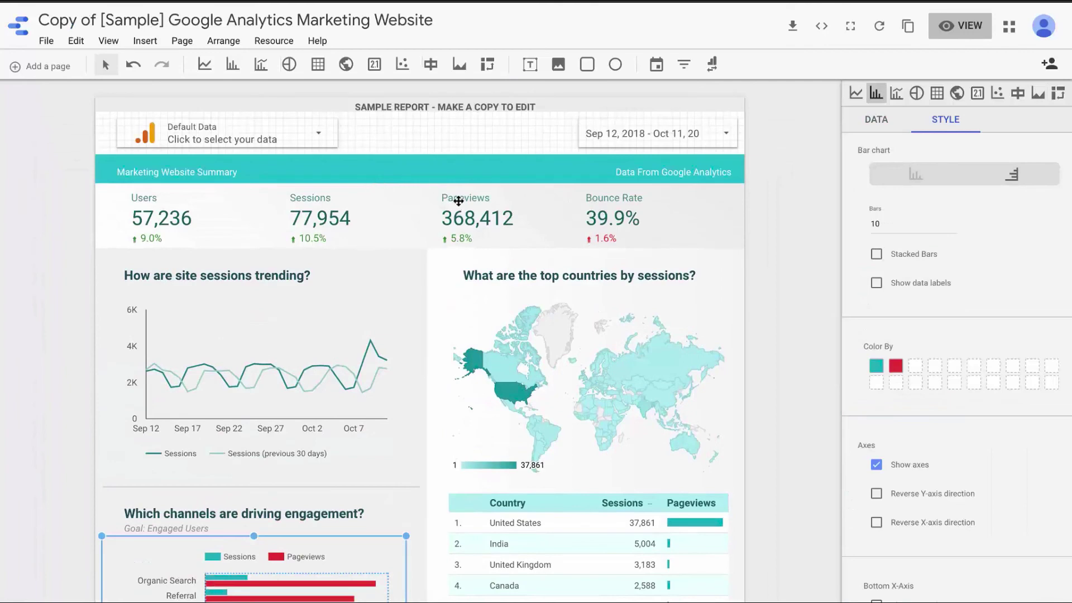